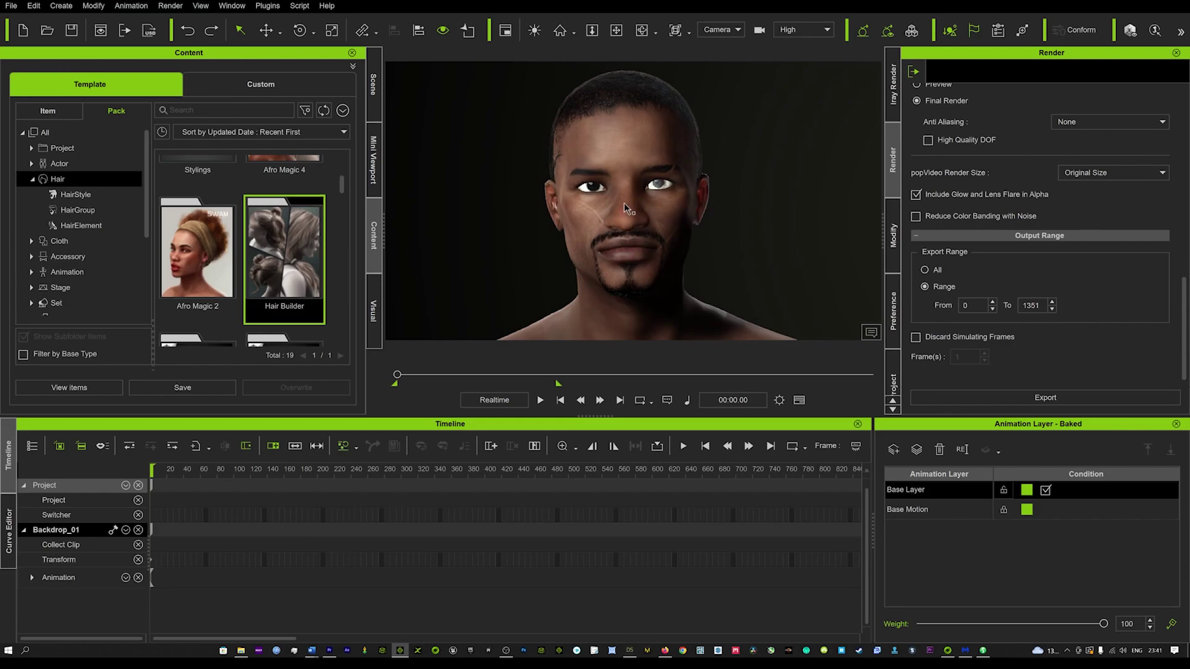
- Select CC3_Base_Plus by clicking its head in the viewport to show its motion track
{"action": "left_click", "coordinate": [627, 118]}
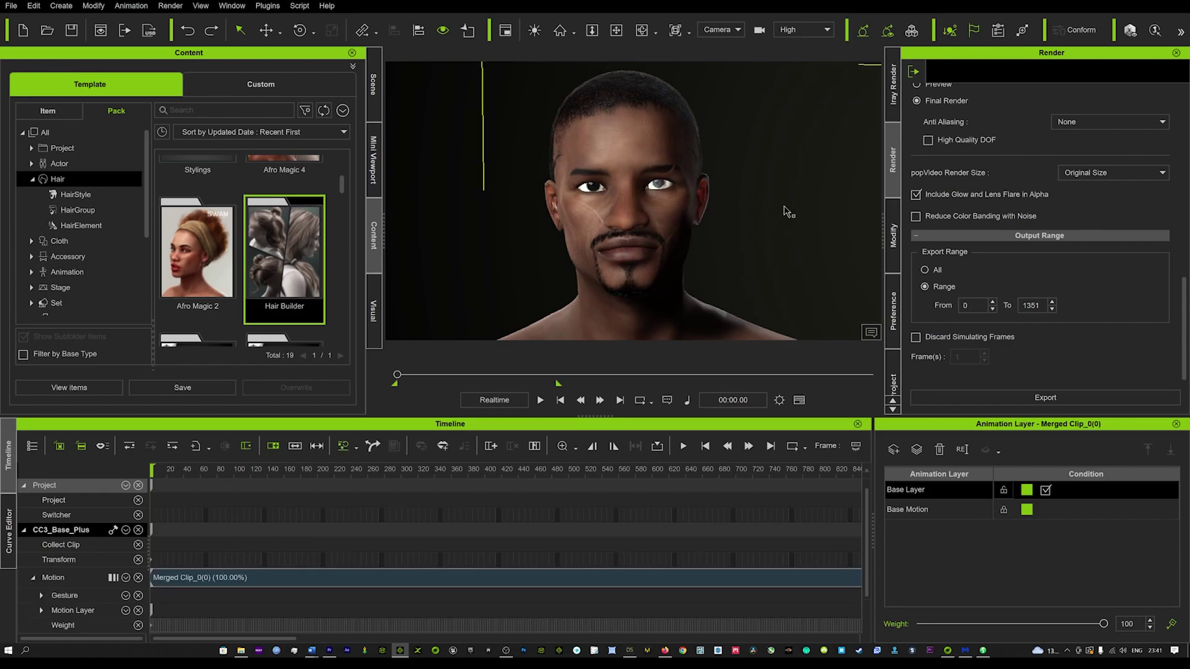
- Launch AccuLips via Modify panel > Motion tab > Create Script voice sources
{"action": "left_click", "coordinate": [893, 236]}
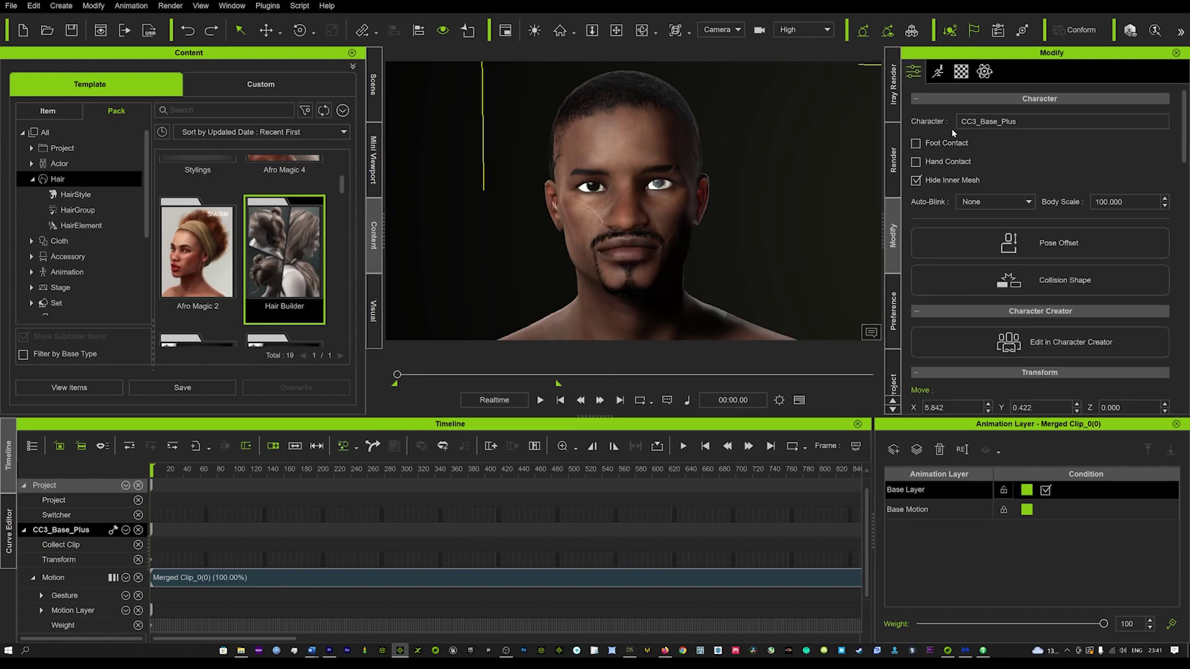
{"action": "left_click", "coordinate": [937, 71]}
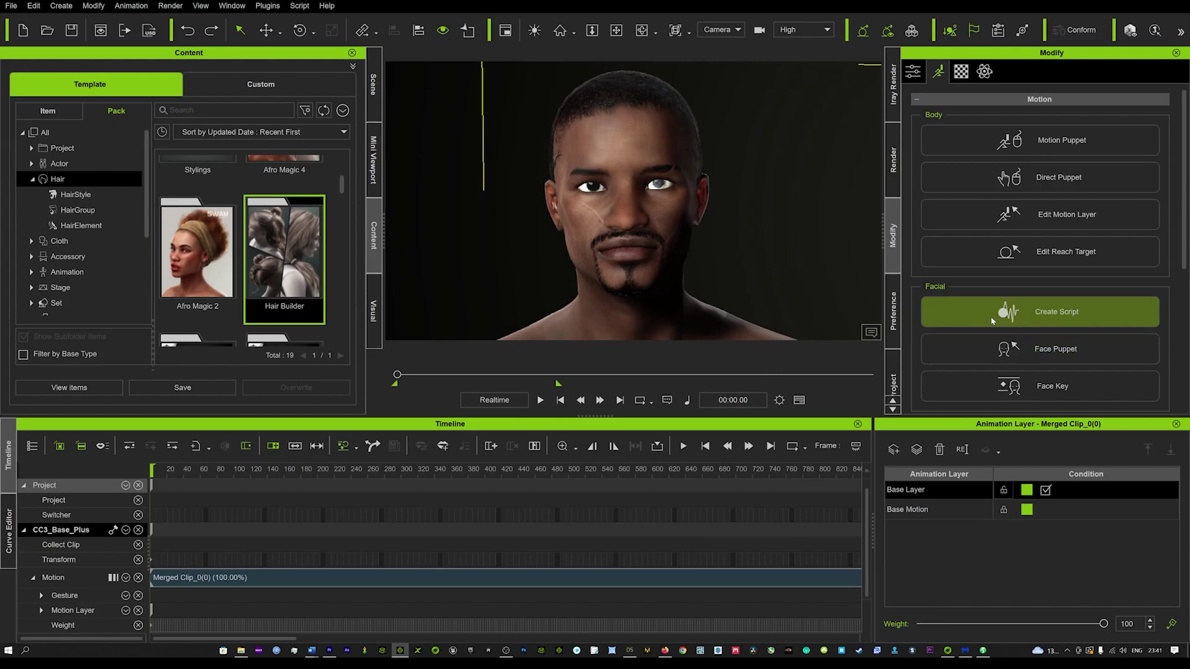
{"action": "left_click", "coordinate": [1046, 315]}
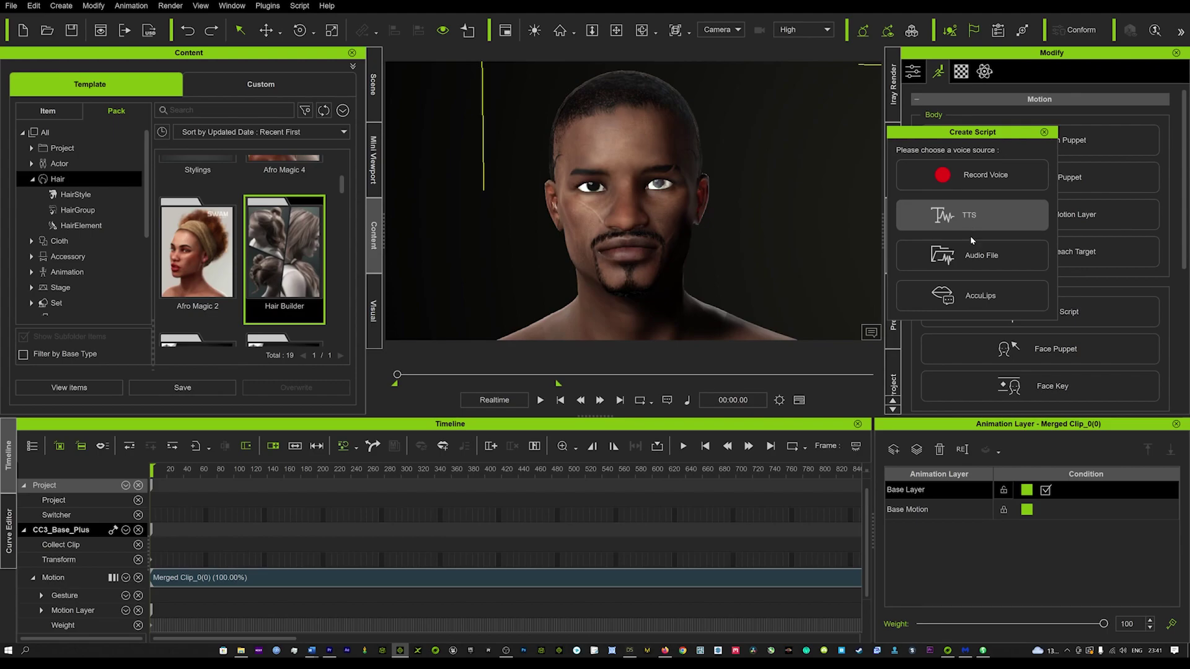
{"action": "left_click", "coordinate": [970, 302]}
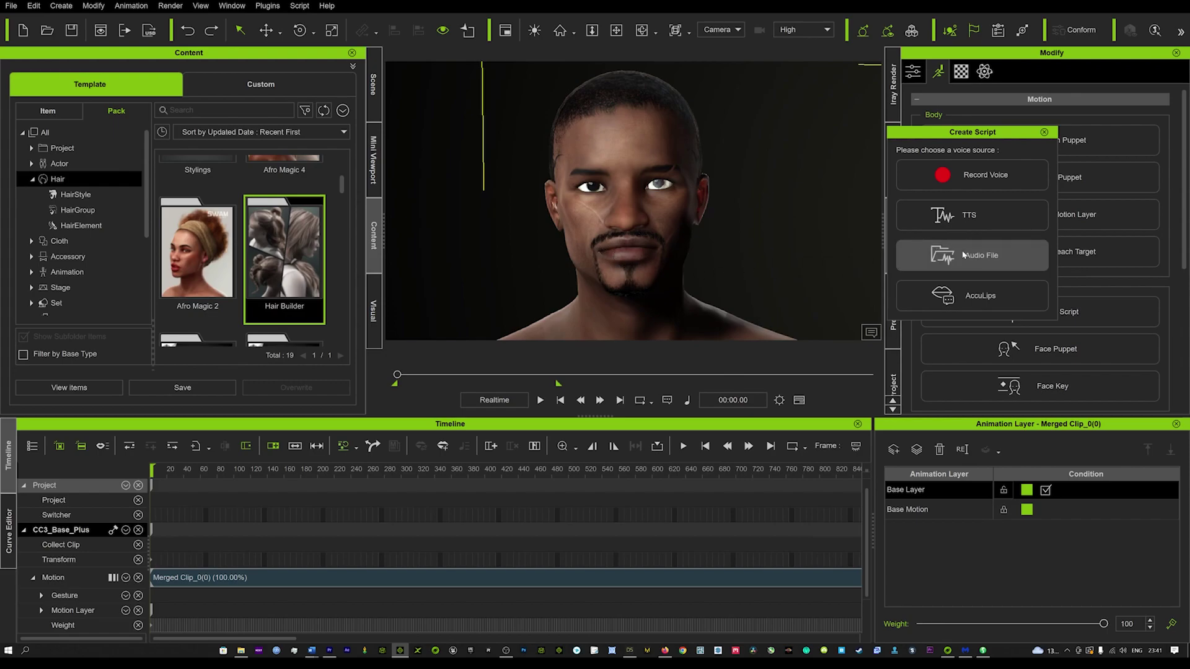
{"action": "left_click", "coordinate": [973, 298]}
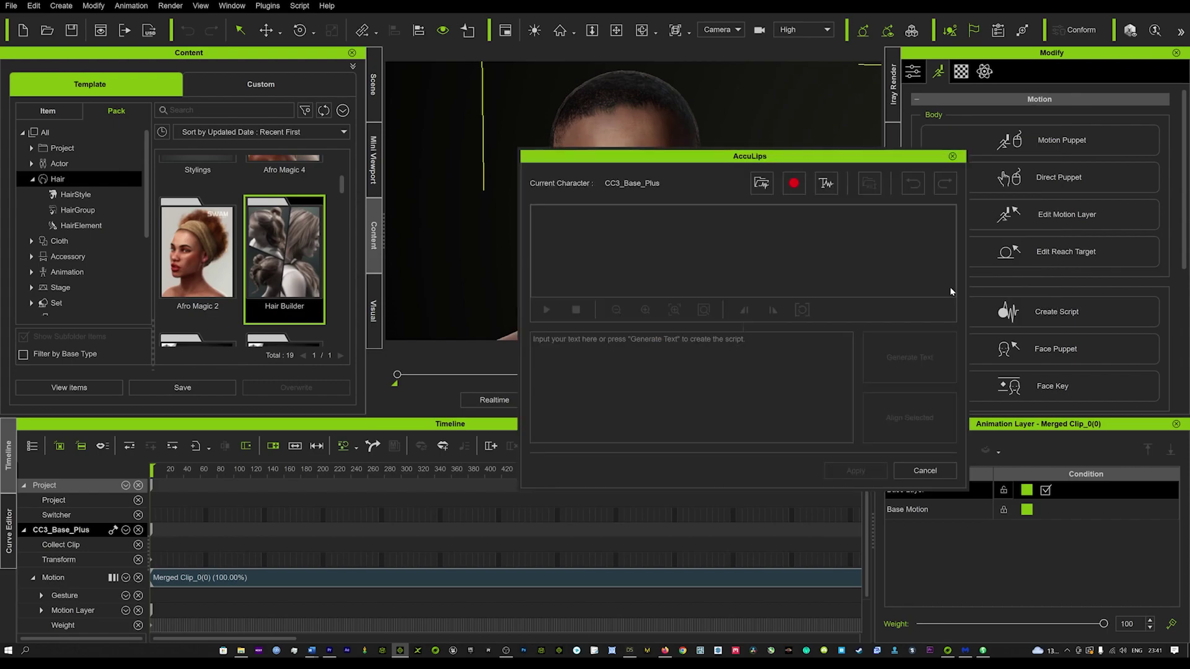
- Load NO-2.wav from the Downloads folder into the AccuLips dialog
{"action": "left_click_drag", "start_coordinate": [785, 153], "coordinate": [978, 77]}
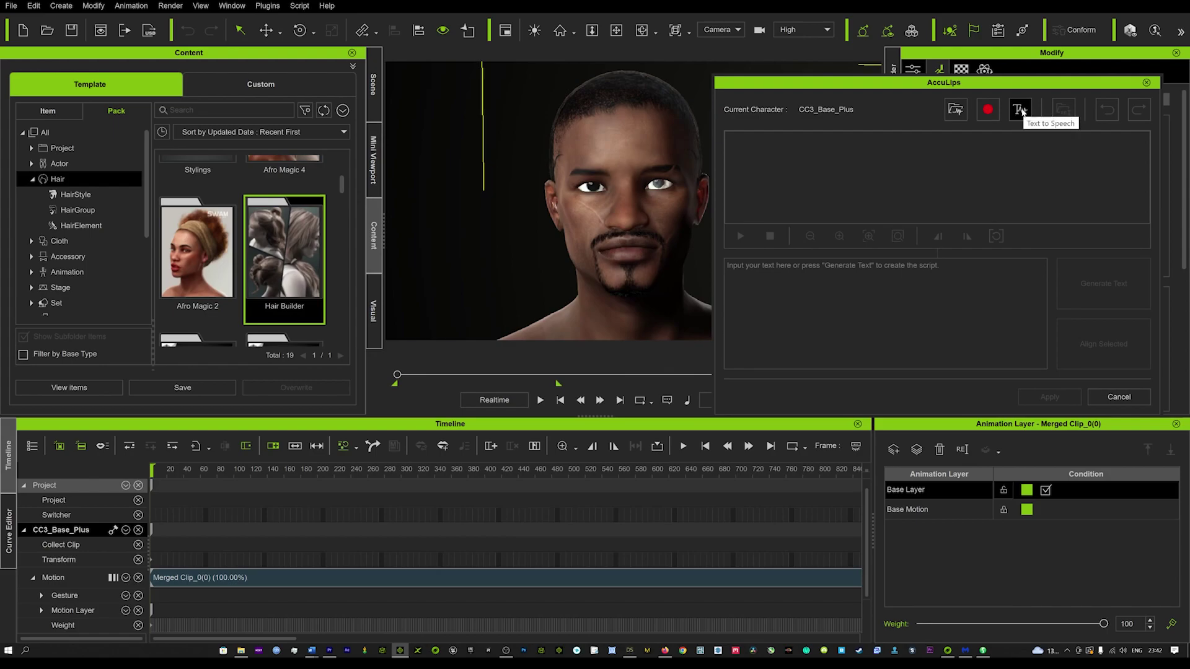
{"action": "left_click", "coordinate": [953, 112]}
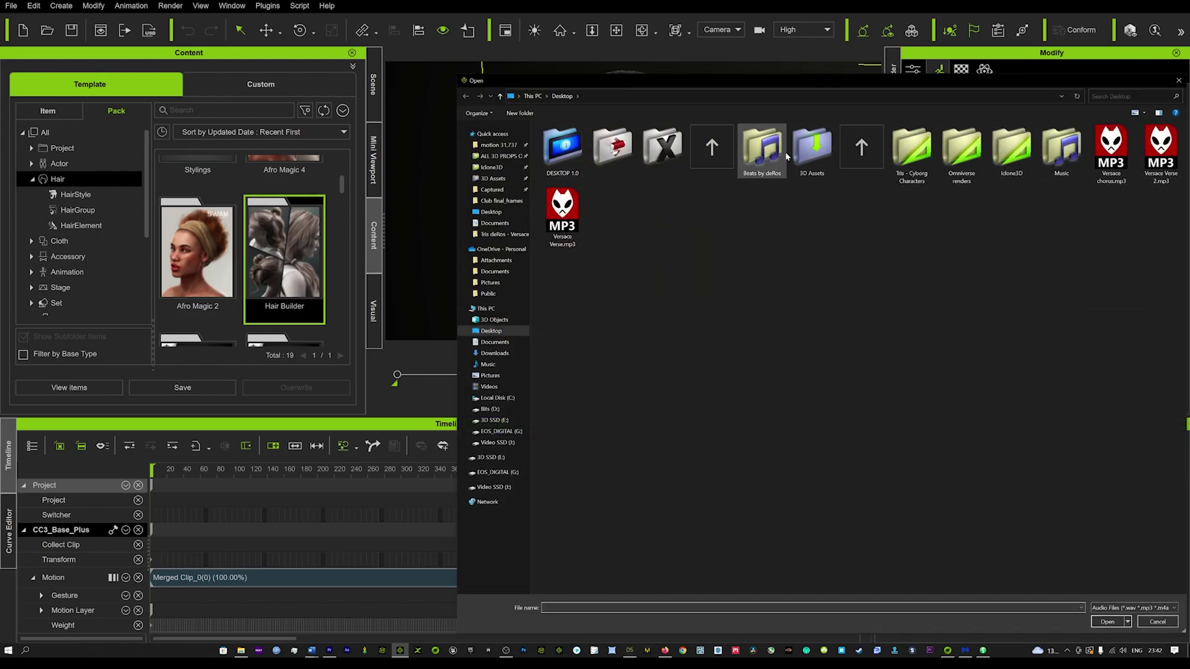
{"action": "double_click", "coordinate": [689, 149]}
{"action": "left_click", "coordinate": [565, 165]}
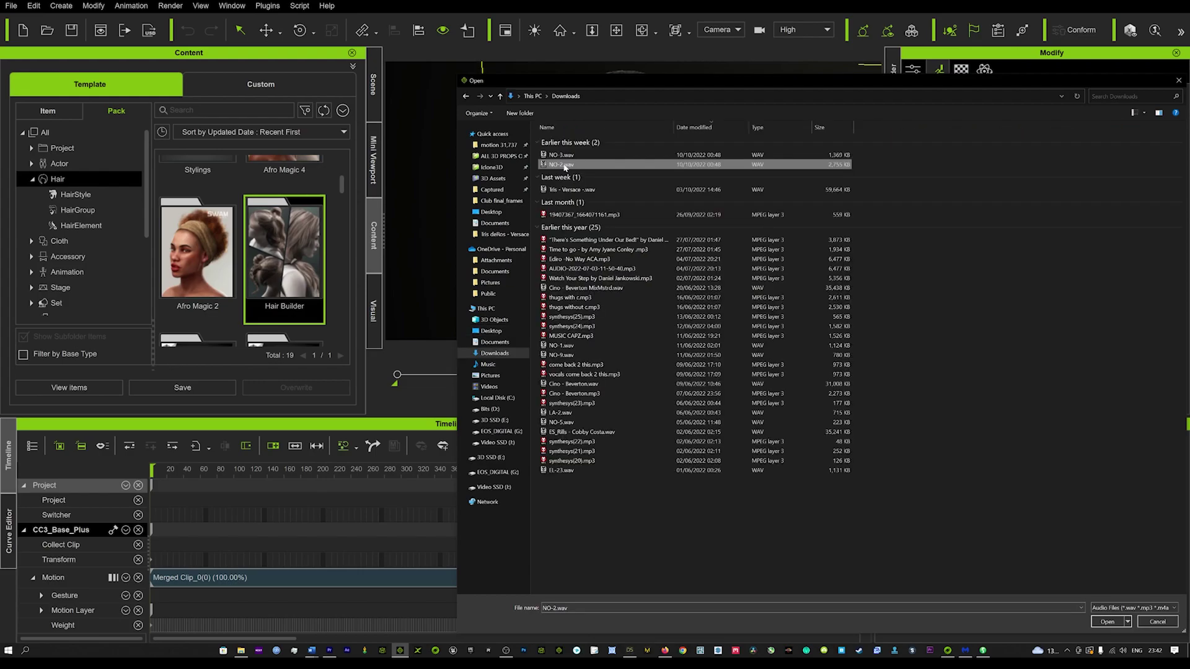
{"action": "double_click", "coordinate": [564, 165]}
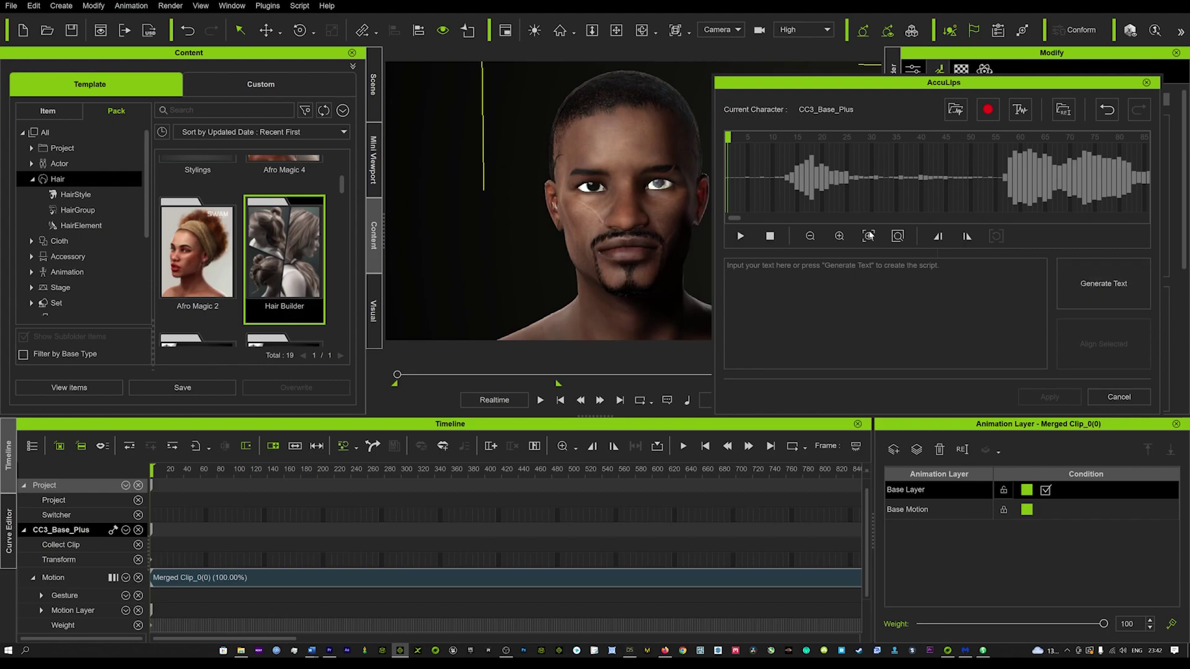
- Generate NO-2.wav's transcript, align it to the audio, and add unknown words to the dictionary
{"action": "left_click", "coordinate": [1102, 288]}
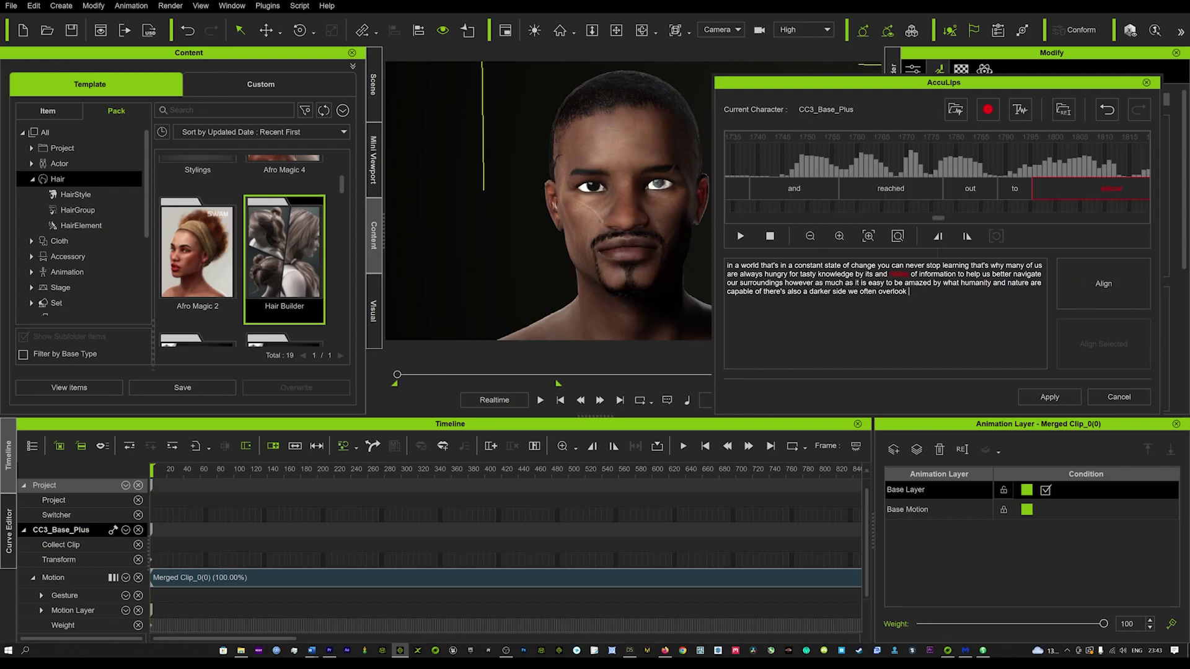
{"action": "key", "text": "shift+Home"}
{"action": "key", "text": "shift+Up"}
{"action": "key", "text": "shift+Up"}
{"action": "key", "text": "shift+Up"}
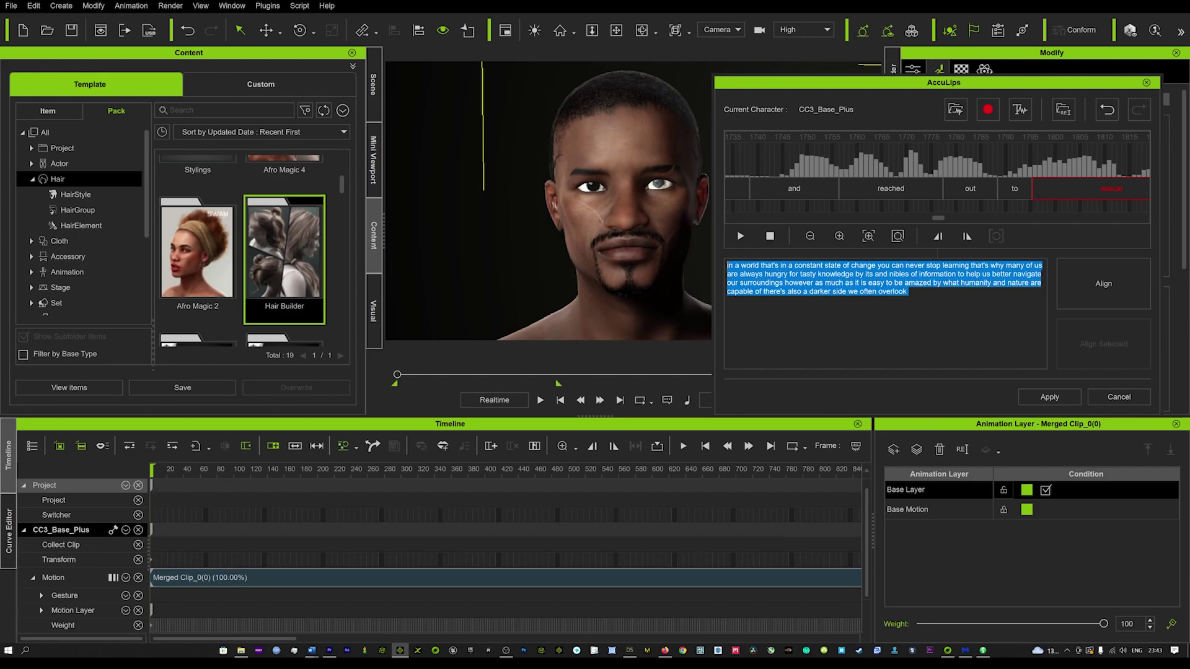
{"action": "left_click", "coordinate": [783, 274]}
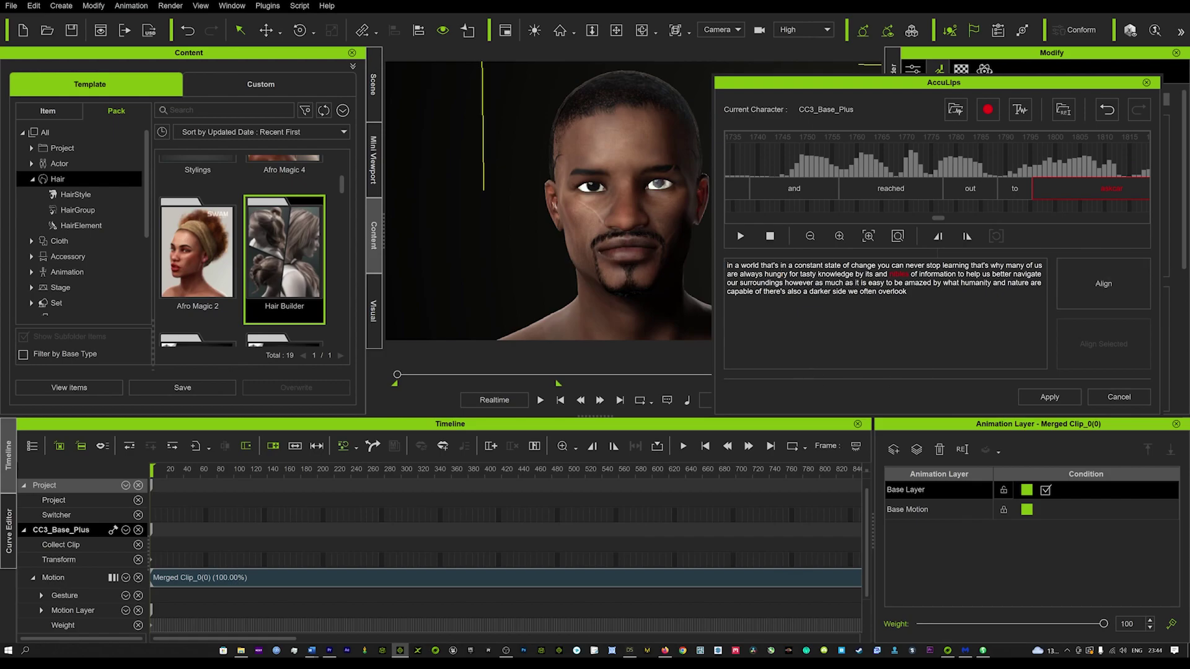
{"action": "left_click", "coordinate": [1101, 292]}
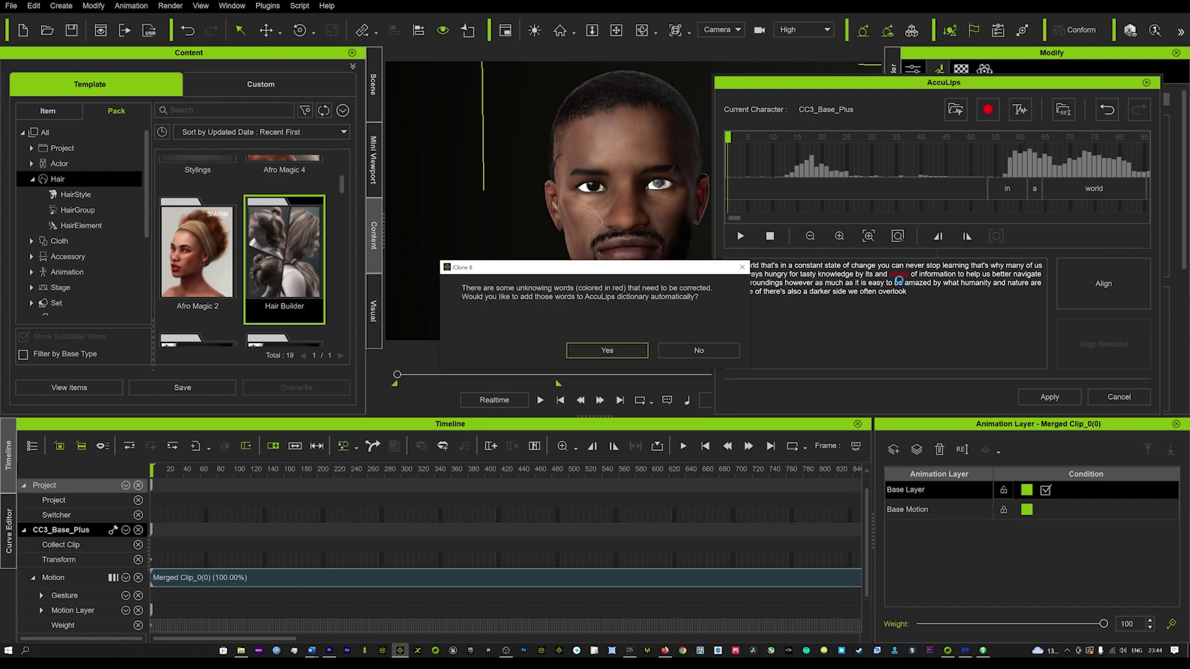
{"action": "left_click", "coordinate": [608, 350]}
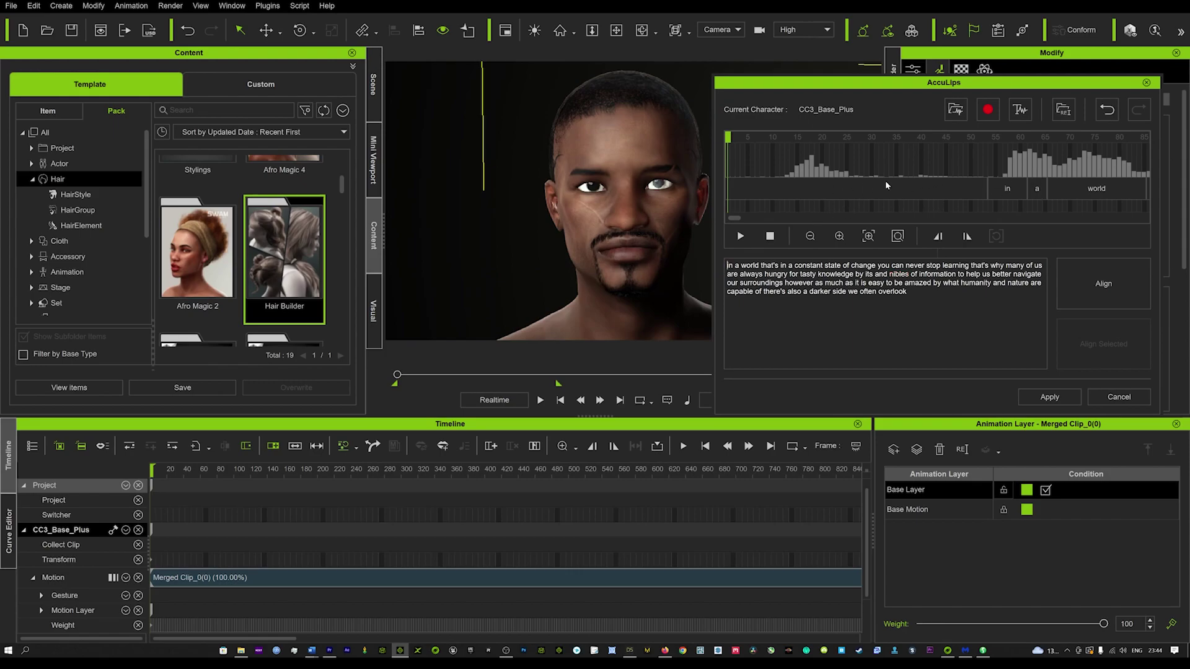
- Preview the aligned NO-2.wav speech in AccuLips, then apply it to CC3_Base_Plus
{"action": "type", "text": "i"}
{"action": "left_click", "coordinate": [741, 236]}
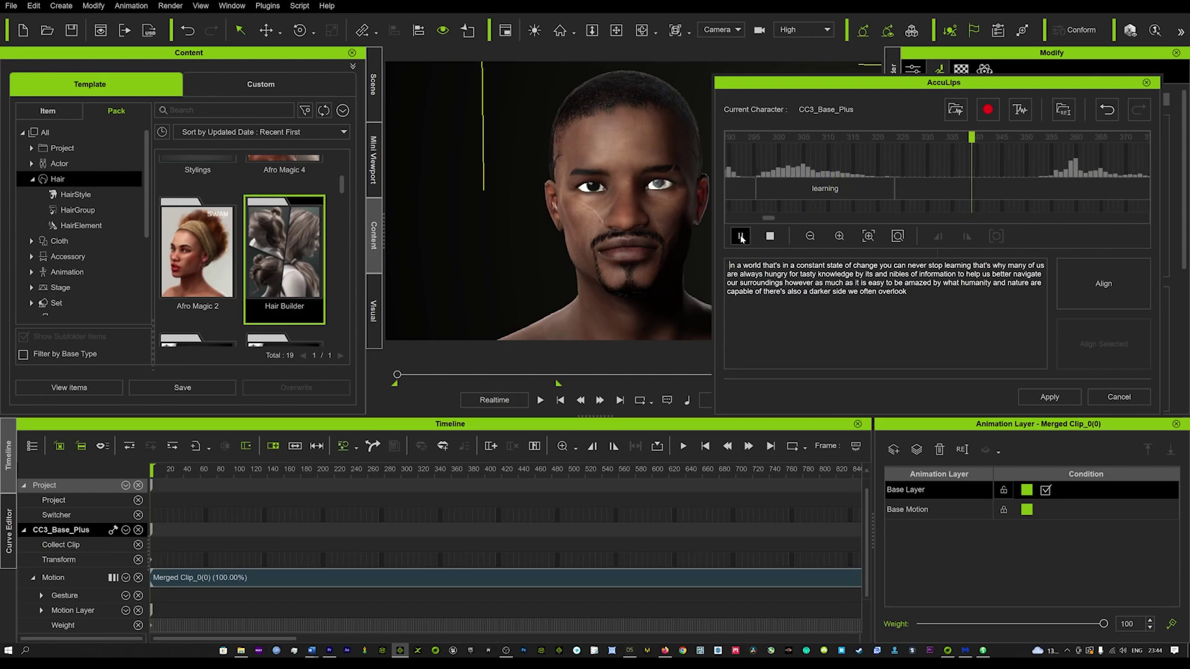
{"action": "left_click", "coordinate": [769, 236]}
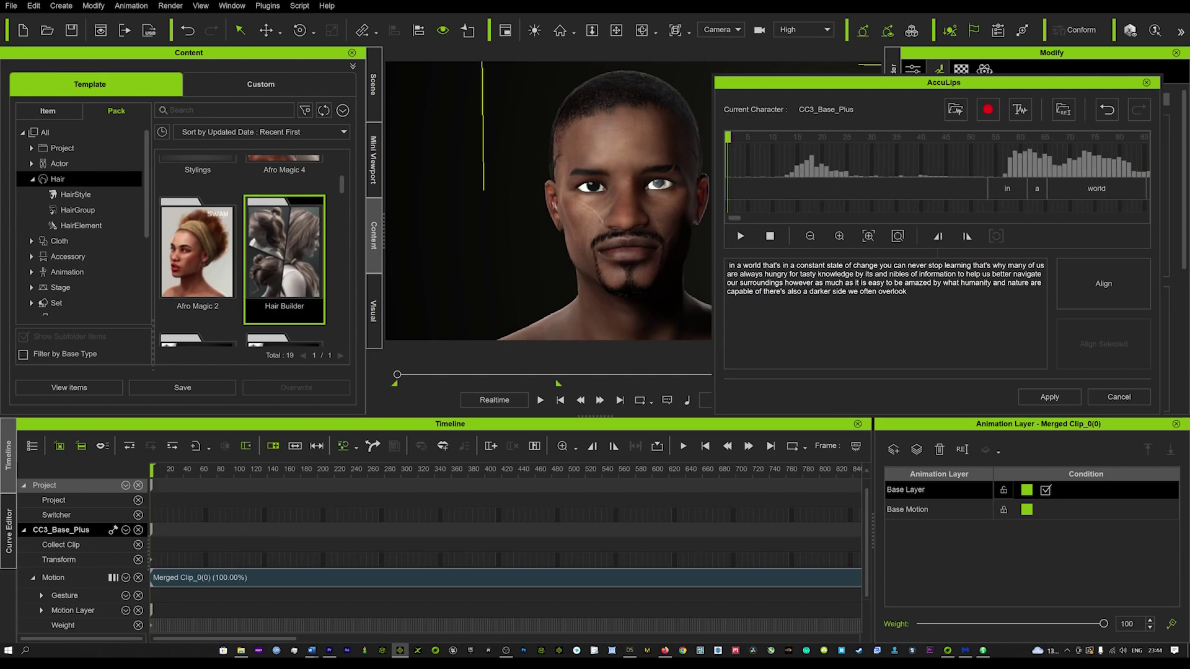
{"action": "left_click", "coordinate": [1049, 396]}
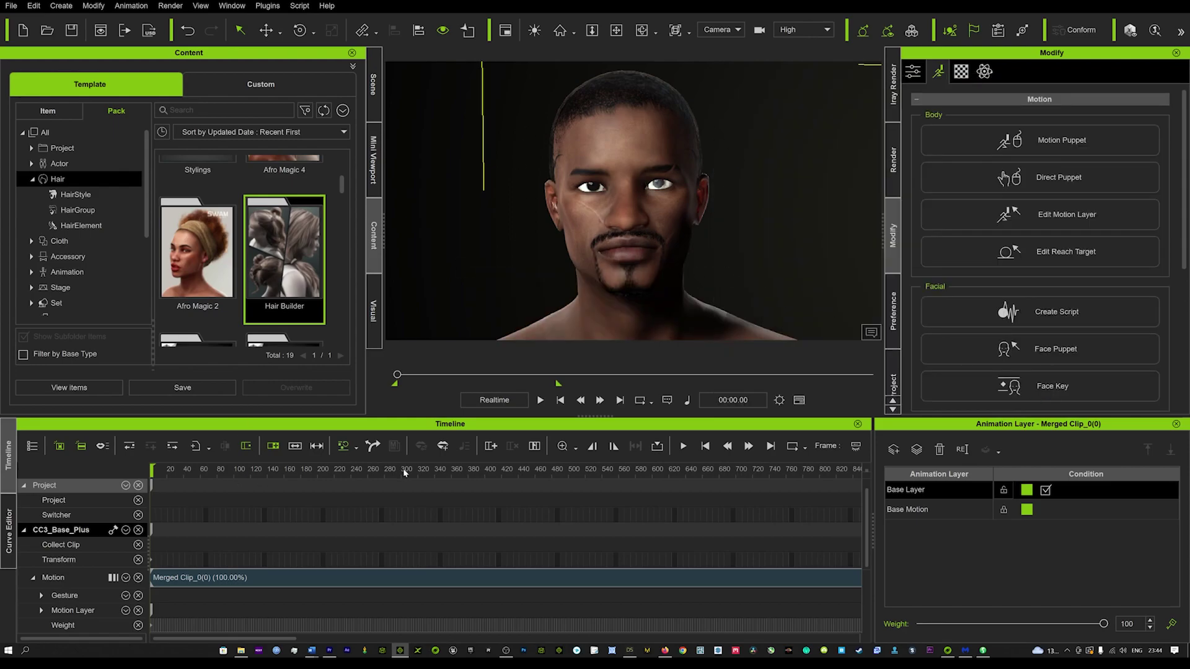
{"action": "scroll", "coordinate": [251, 614], "scroll_direction": "down", "scroll_amount": 1}
{"action": "scroll", "coordinate": [251, 614], "scroll_direction": "down", "scroll_amount": 3}
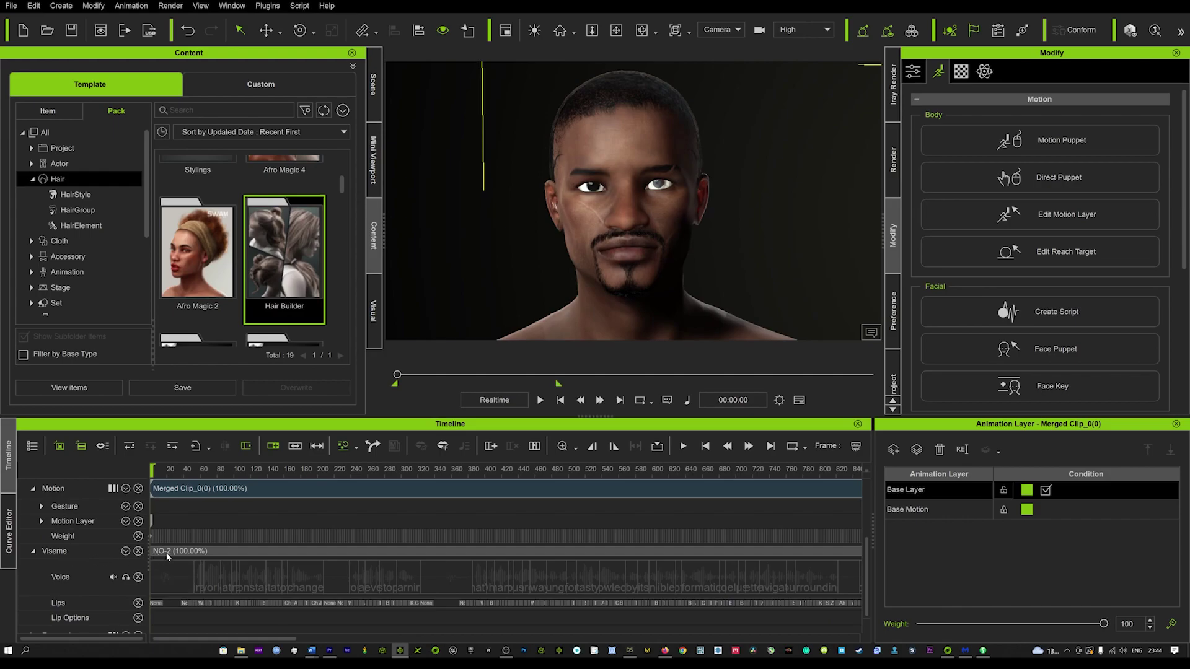
{"action": "scroll", "coordinate": [98, 527], "scroll_direction": "up", "scroll_amount": 4}
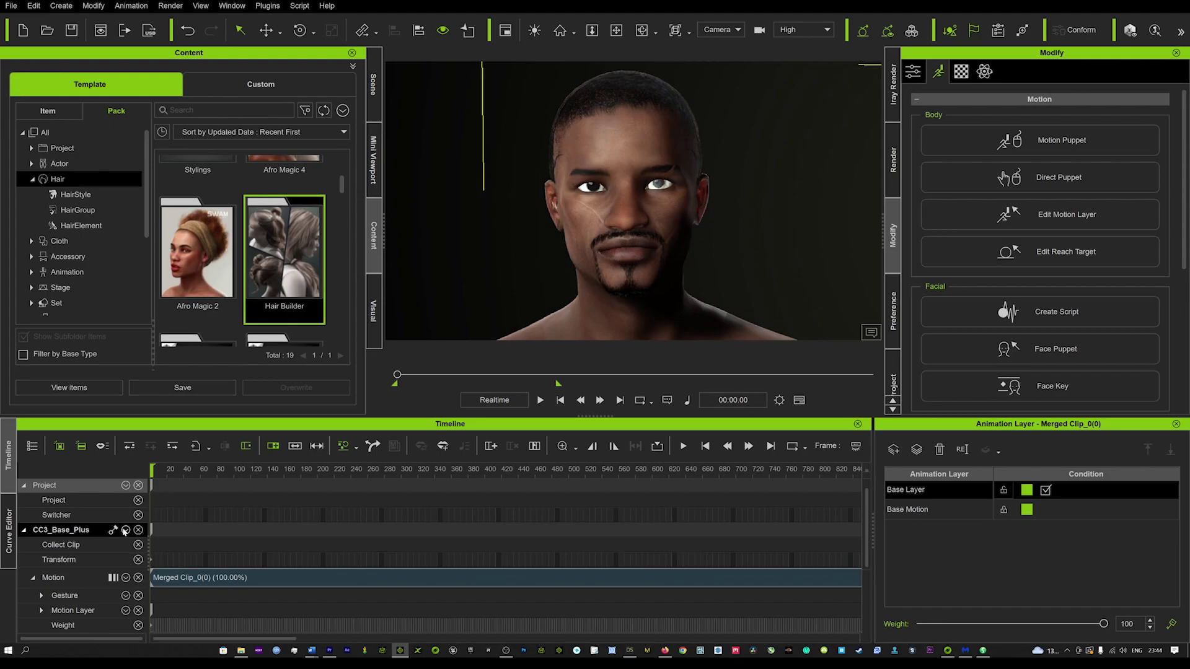
{"action": "left_click", "coordinate": [126, 530]}
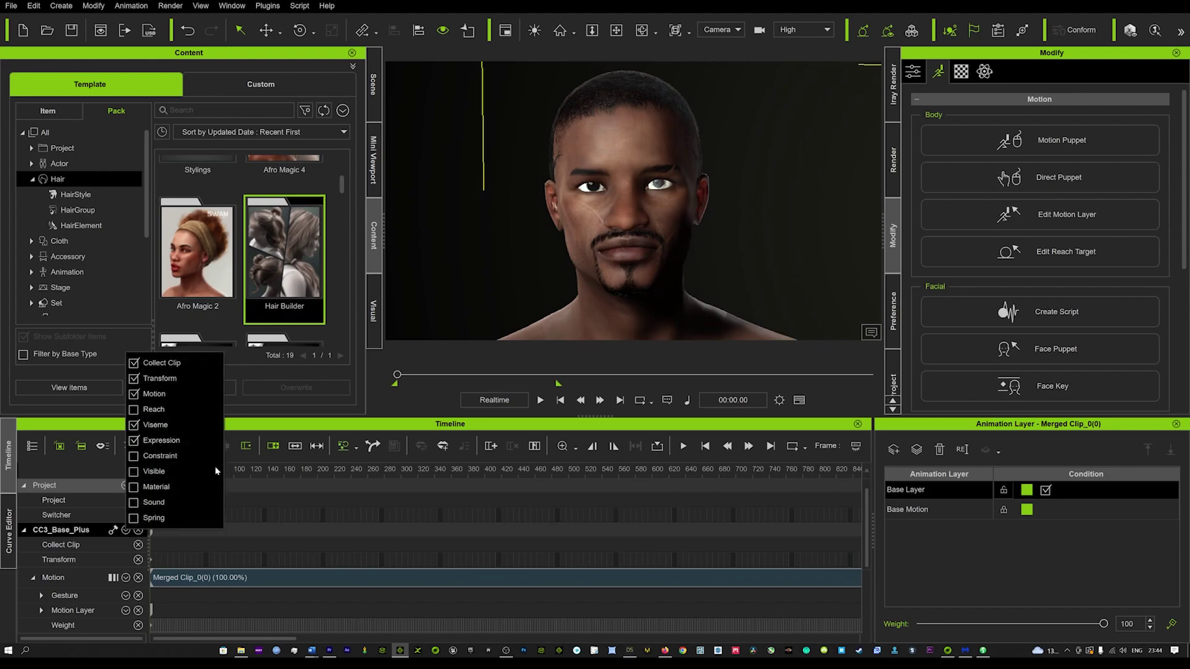
{"action": "key", "text": "space"}
{"action": "scroll", "coordinate": [208, 560], "scroll_direction": "down", "scroll_amount": 3}
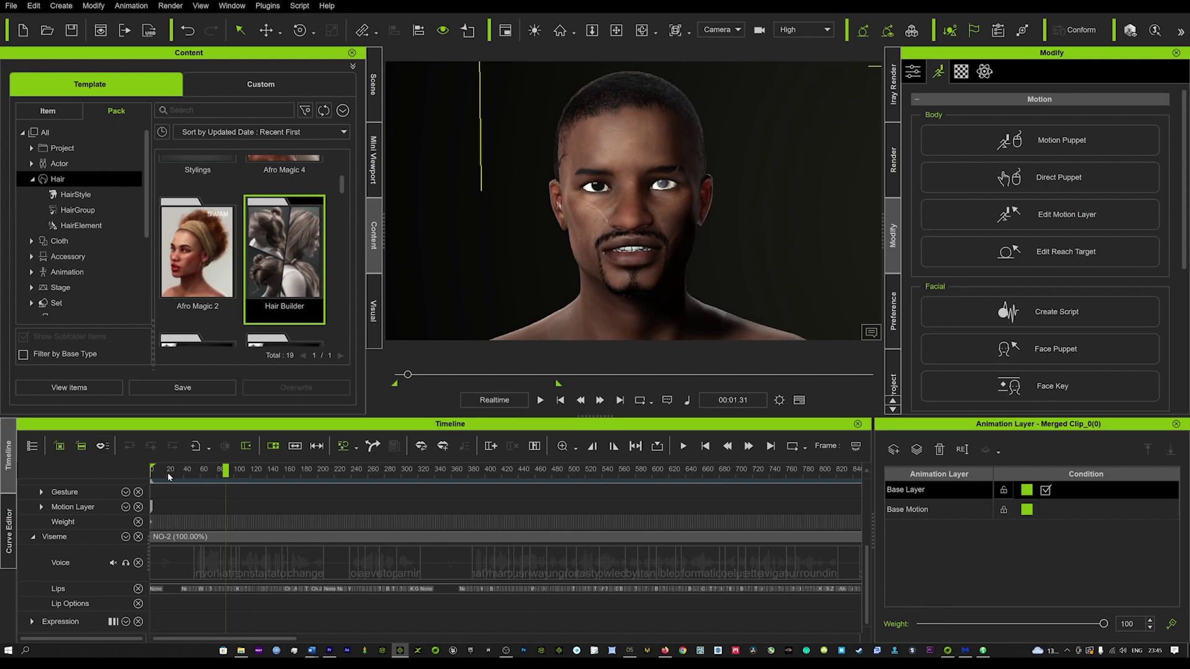
{"action": "left_click_drag", "start_coordinate": [167, 472], "coordinate": [128, 469]}
{"action": "left_click", "coordinate": [540, 401]}
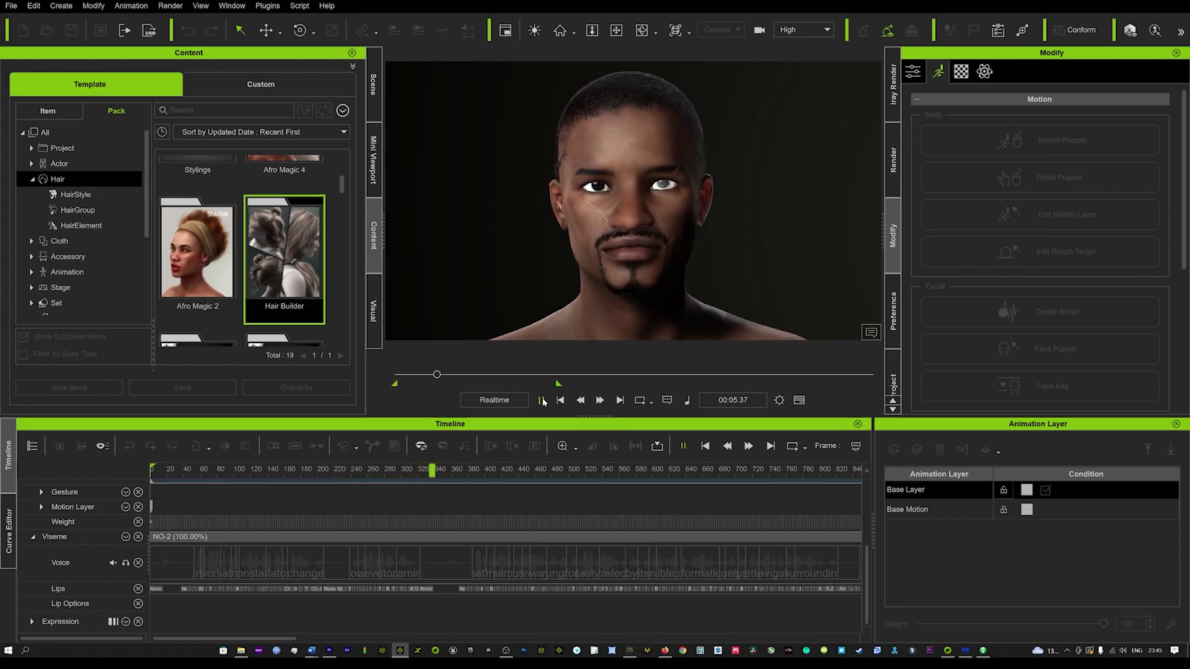
{"action": "left_click", "coordinate": [541, 400]}
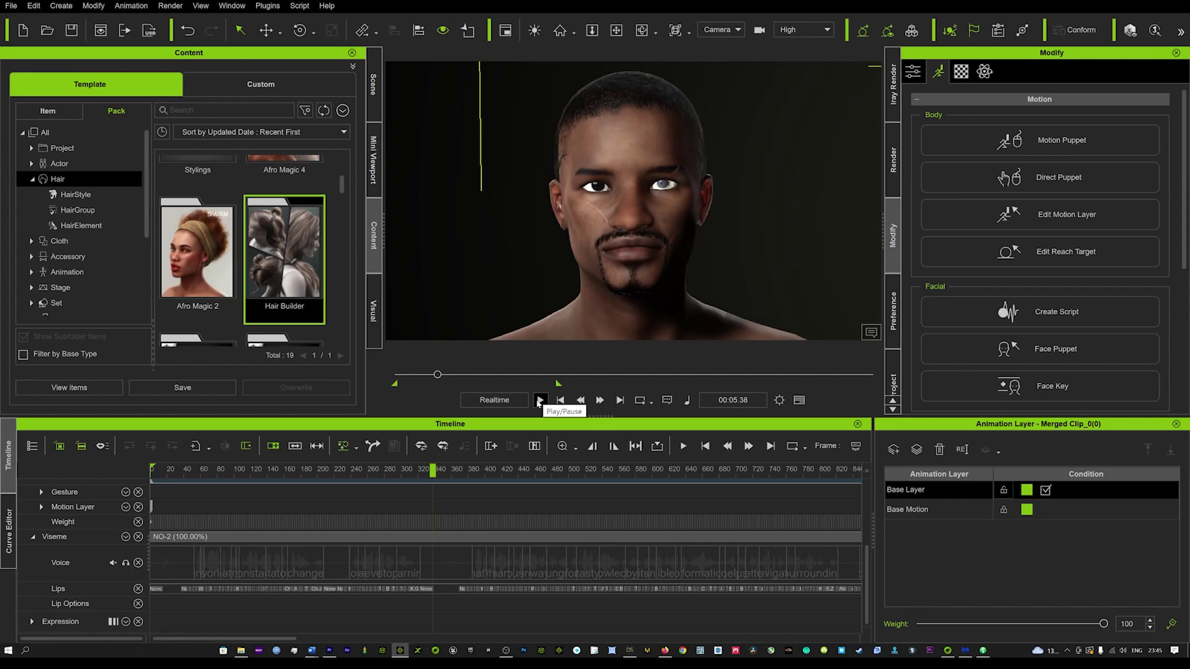
{"action": "left_click", "coordinate": [242, 470]}
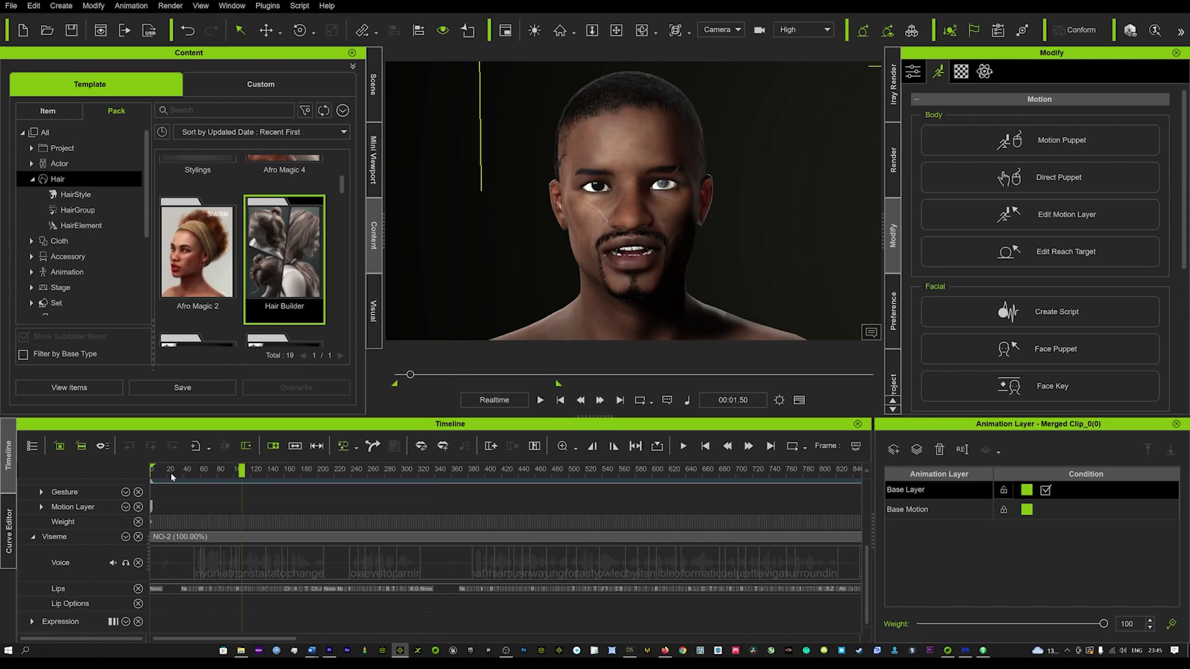
{"action": "left_click", "coordinate": [181, 537]}
- Open Lip Options for the viseme clip and play the lip-sync to judge it
{"action": "right_click", "coordinate": [181, 537]}
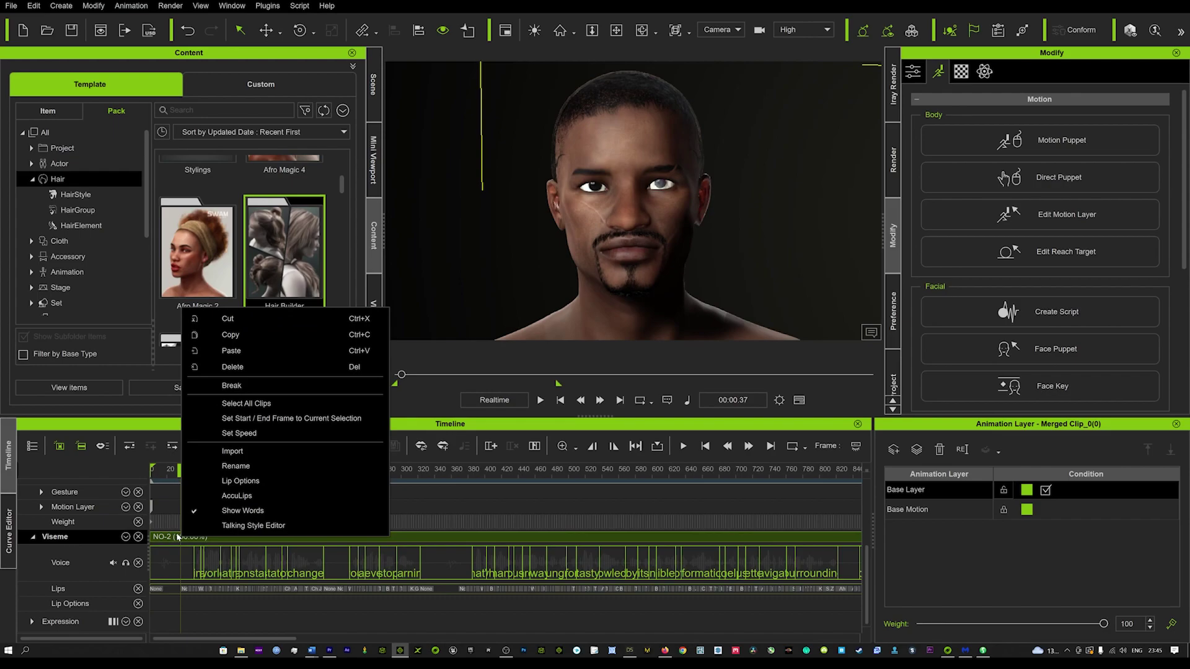
{"action": "left_click", "coordinate": [246, 483]}
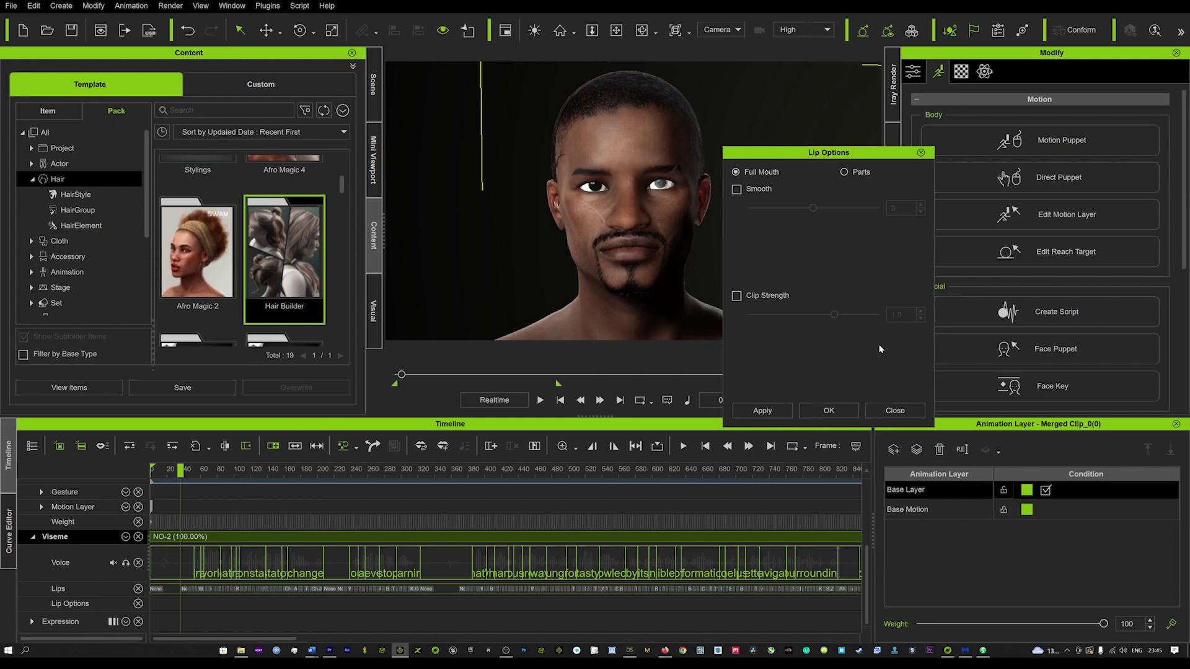
{"action": "left_click_drag", "start_coordinate": [777, 153], "coordinate": [843, 137]}
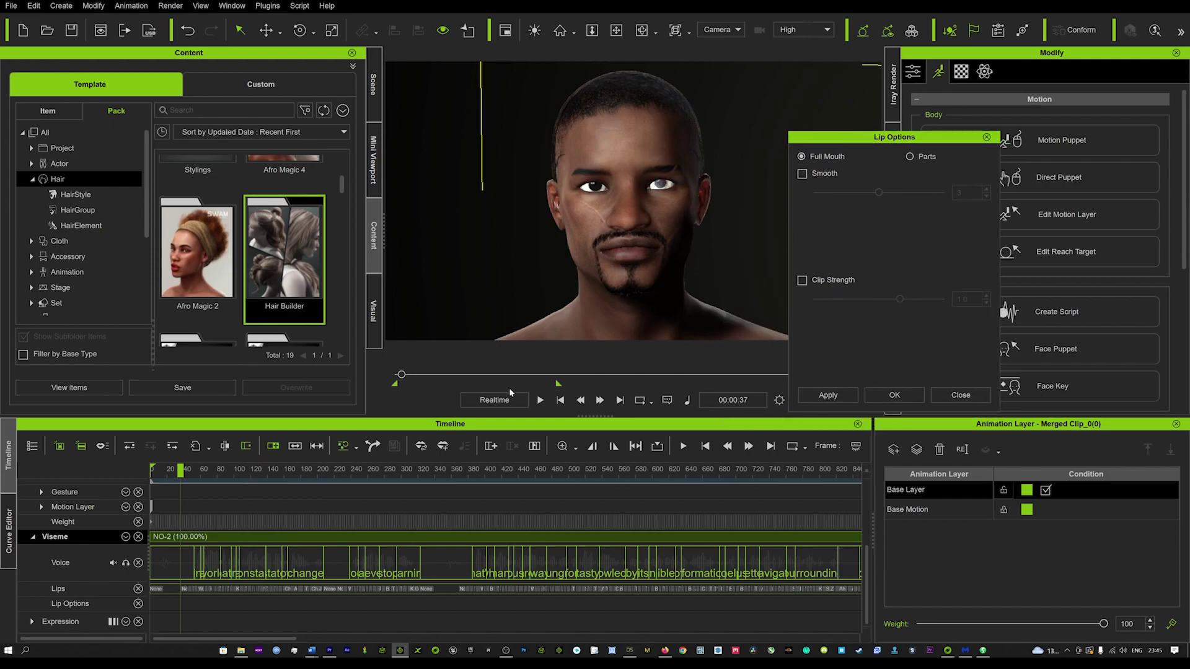
{"action": "key", "text": "space"}
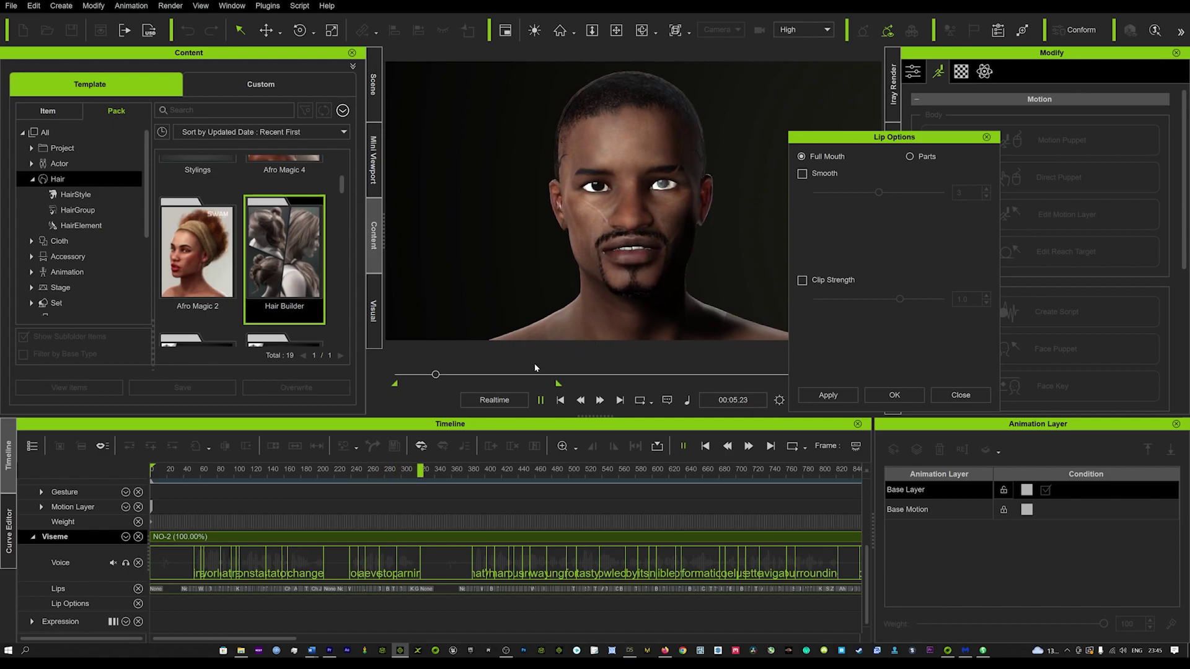
{"action": "key", "text": "space"}
{"action": "left_click", "coordinate": [561, 400]}
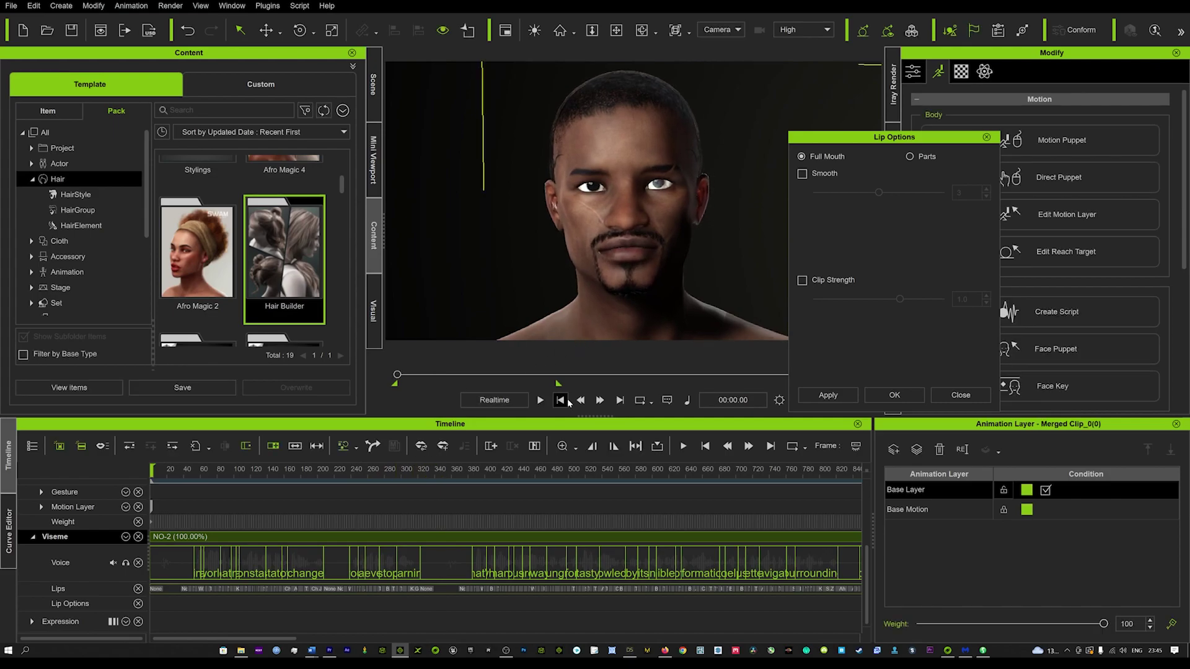
- Turn on Smooth at 5, apply it to the lip clip, and confirm
{"action": "left_click", "coordinate": [802, 174]}
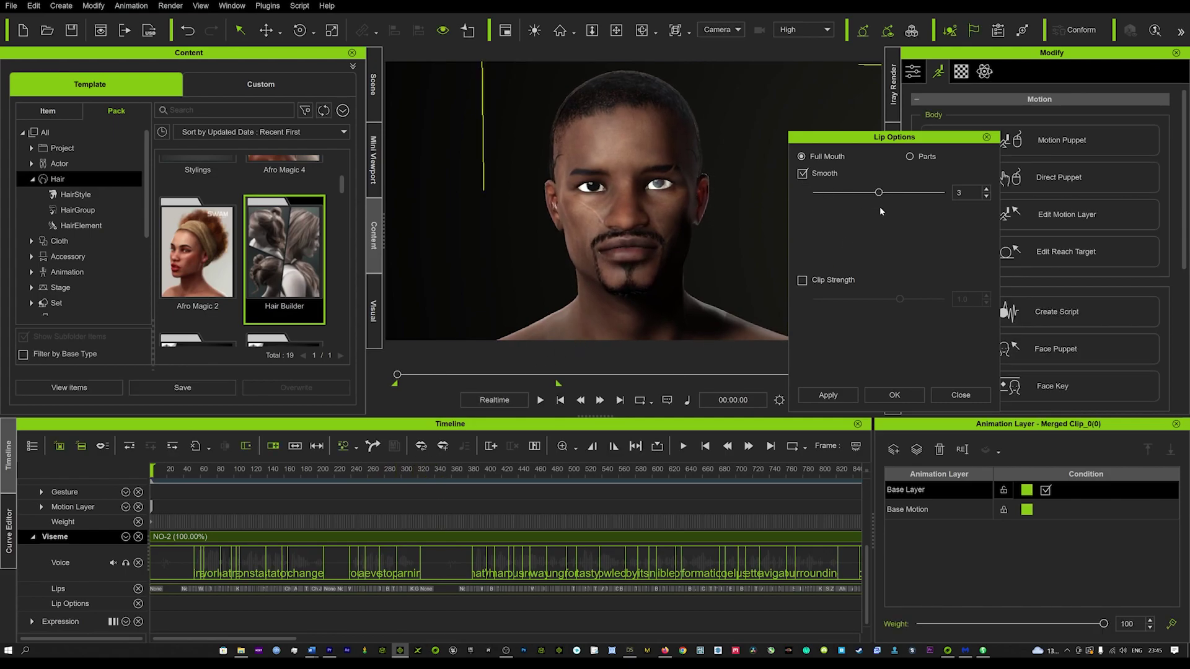
{"action": "left_click", "coordinate": [832, 398]}
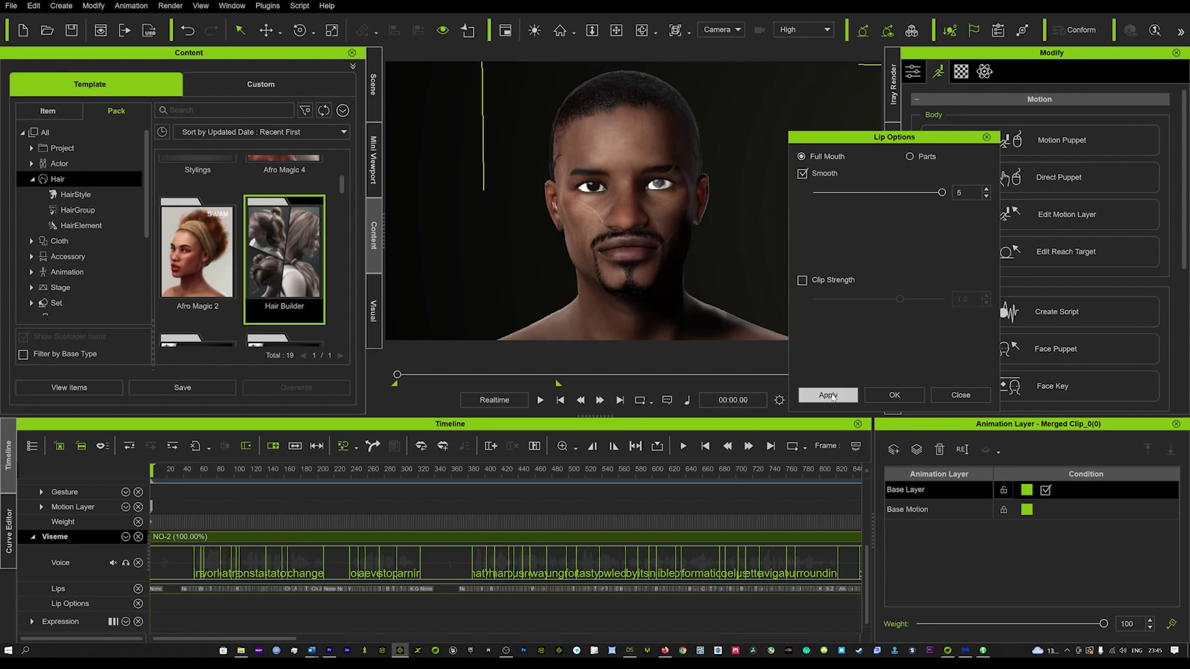
{"action": "left_click", "coordinate": [889, 398]}
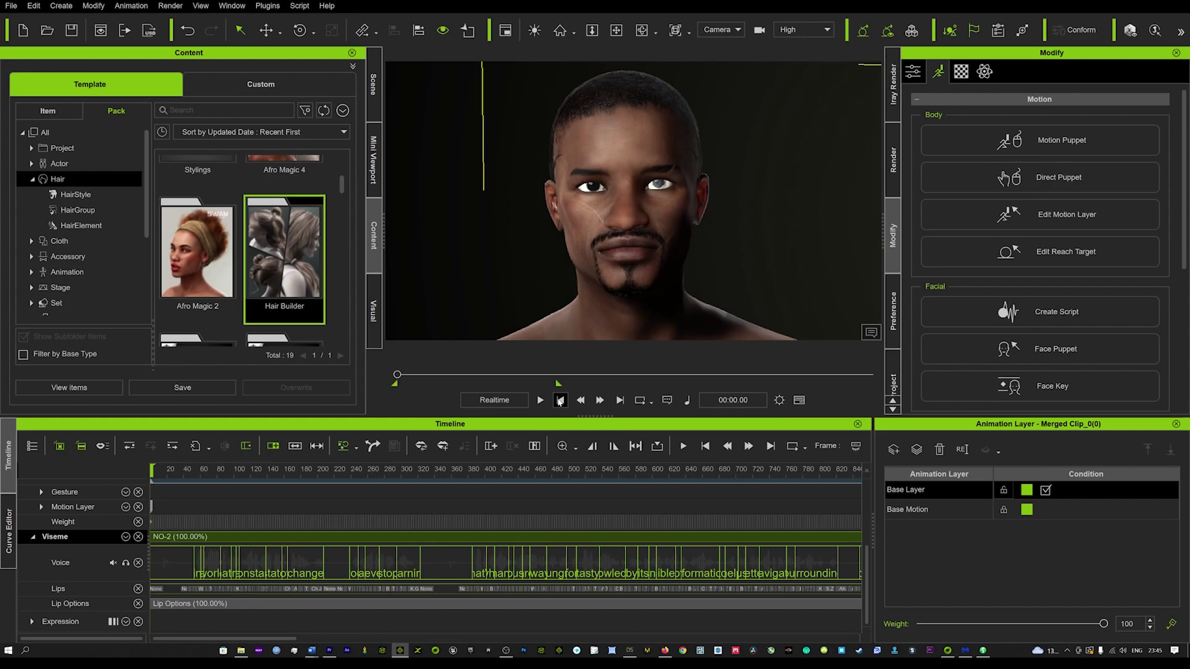
{"action": "key", "text": "space"}
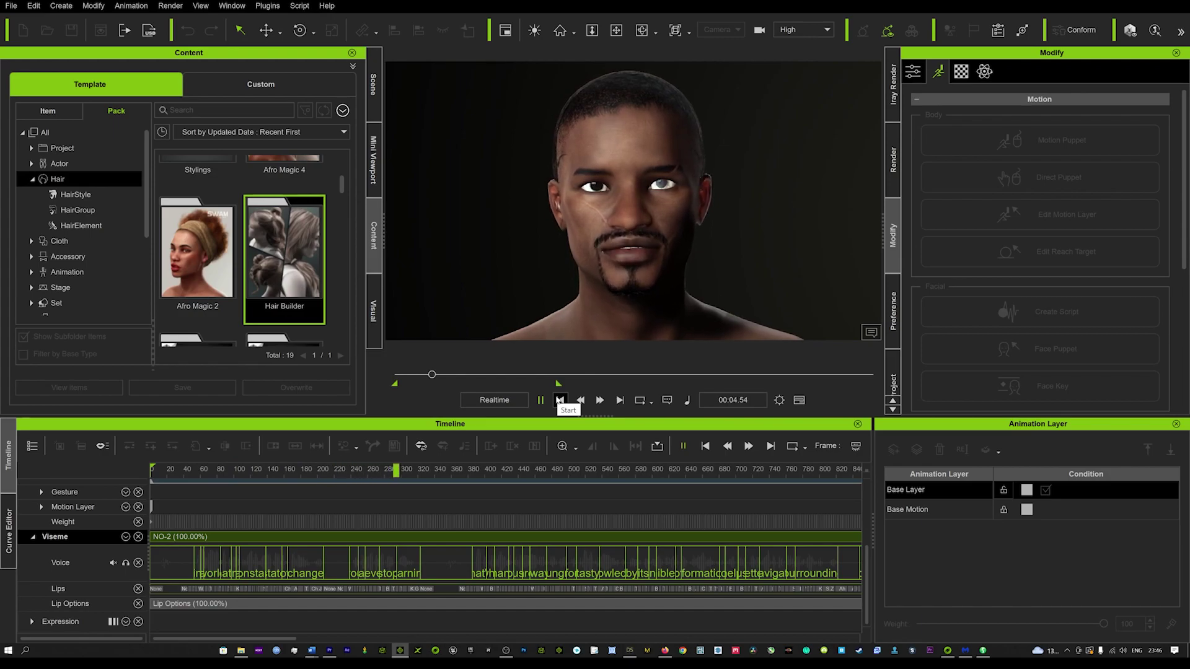
{"action": "key", "text": "space"}
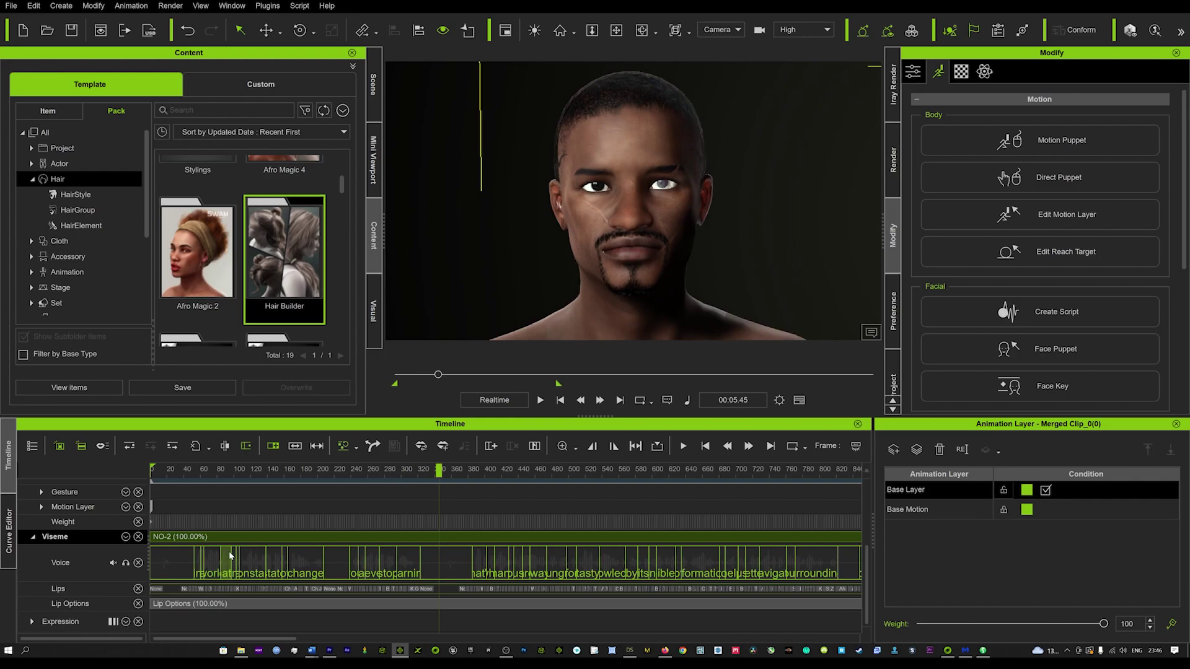
{"action": "right_click", "coordinate": [218, 607]}
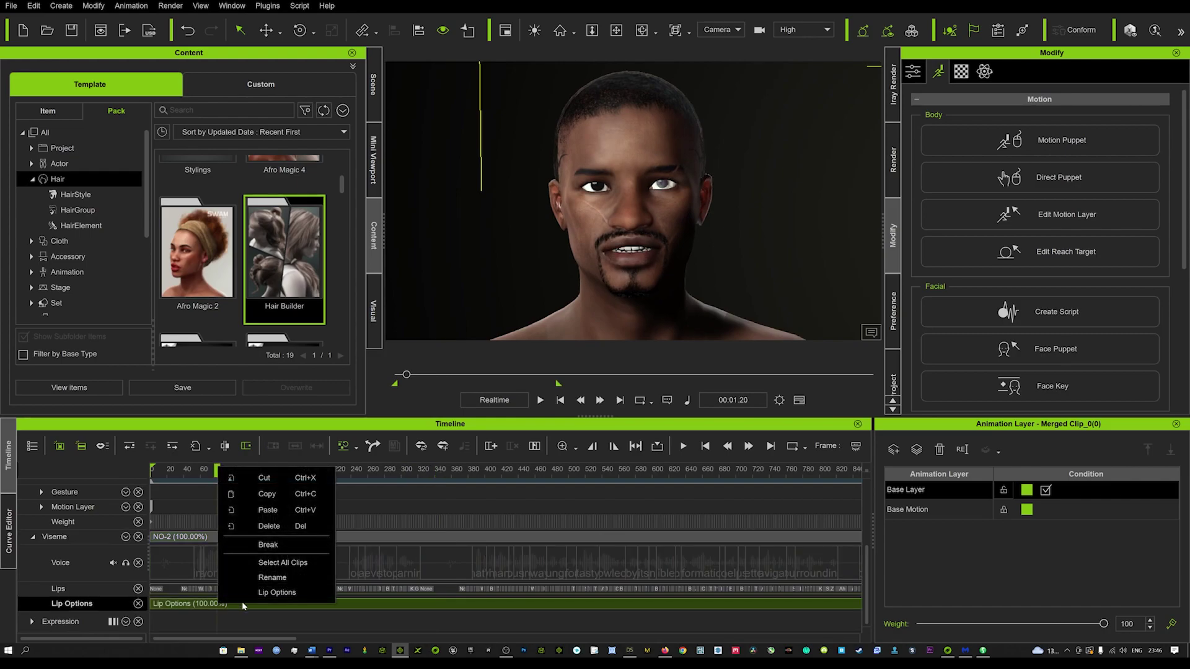
{"action": "left_click", "coordinate": [188, 606]}
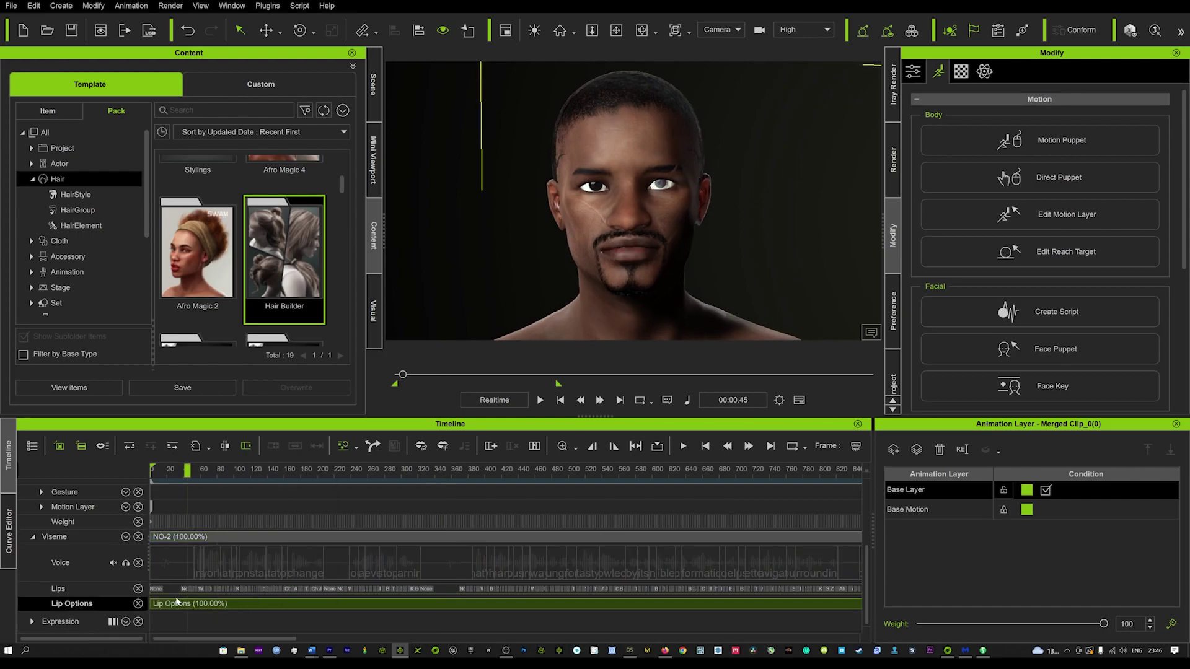
{"action": "left_click", "coordinate": [162, 538]}
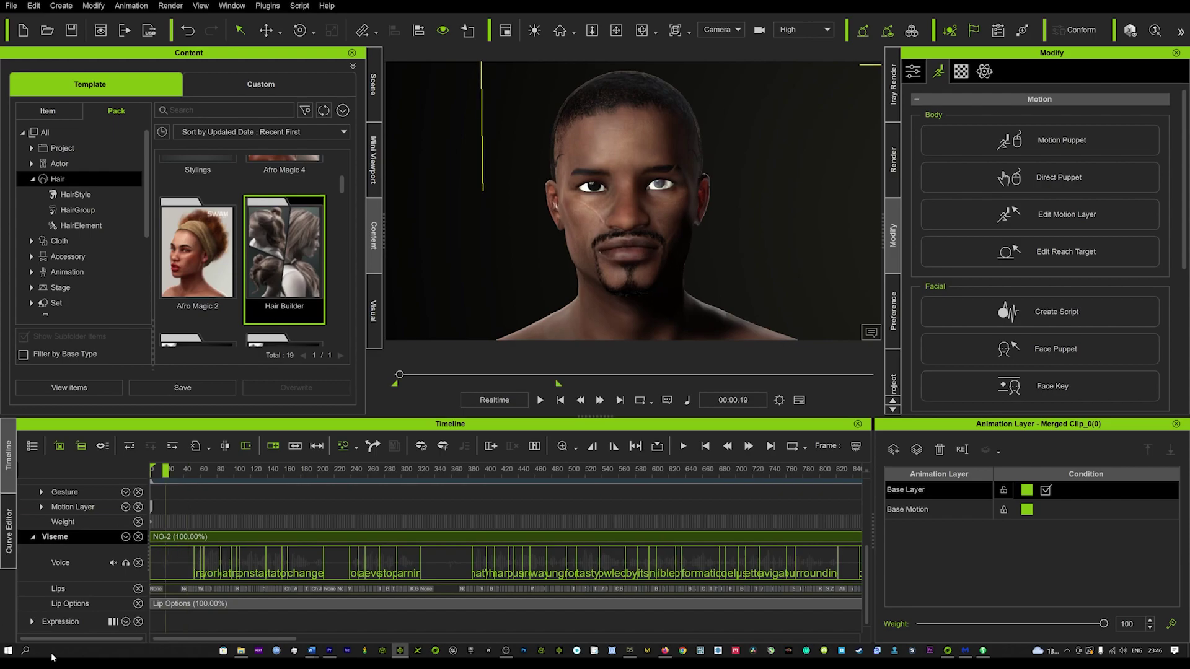
{"action": "left_click", "coordinate": [178, 604]}
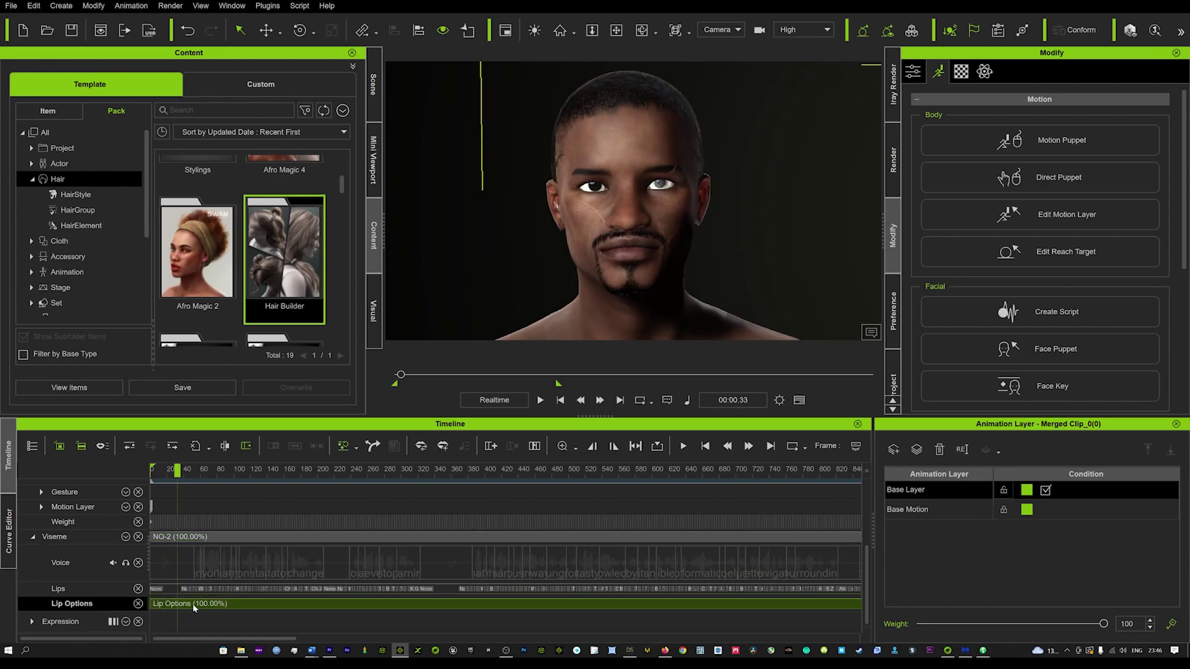
{"action": "right_click", "coordinate": [170, 537]}
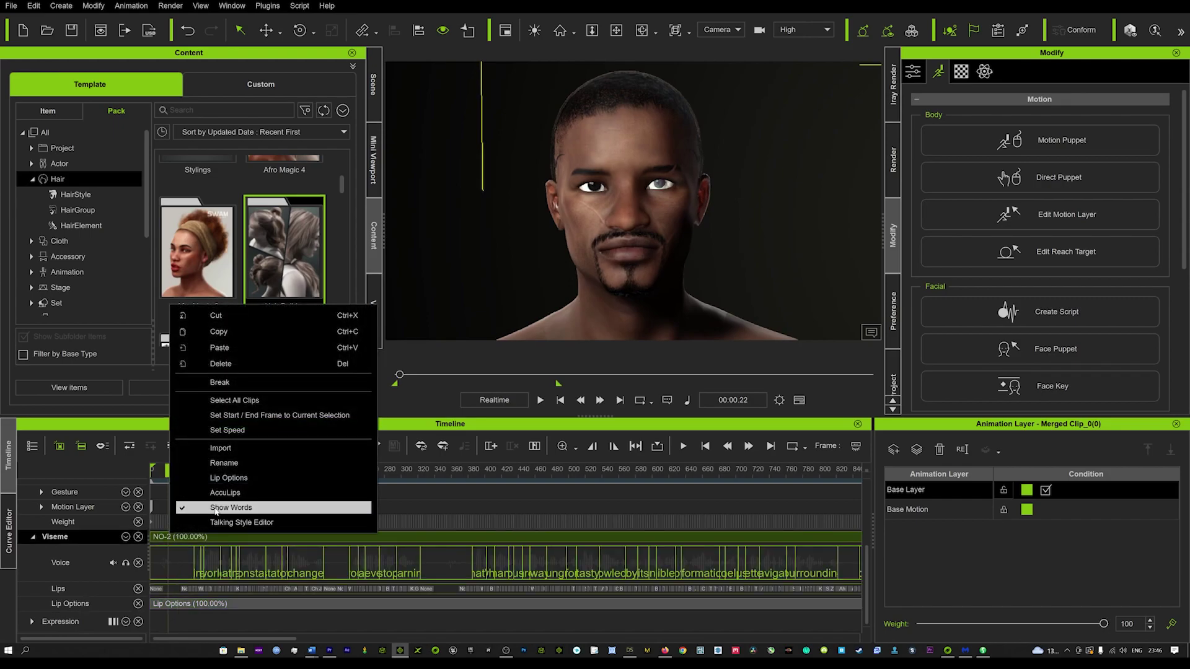
- Enable Clip Strength in Lip Options, raise it to 1.5, and apply
{"action": "left_click", "coordinate": [226, 478]}
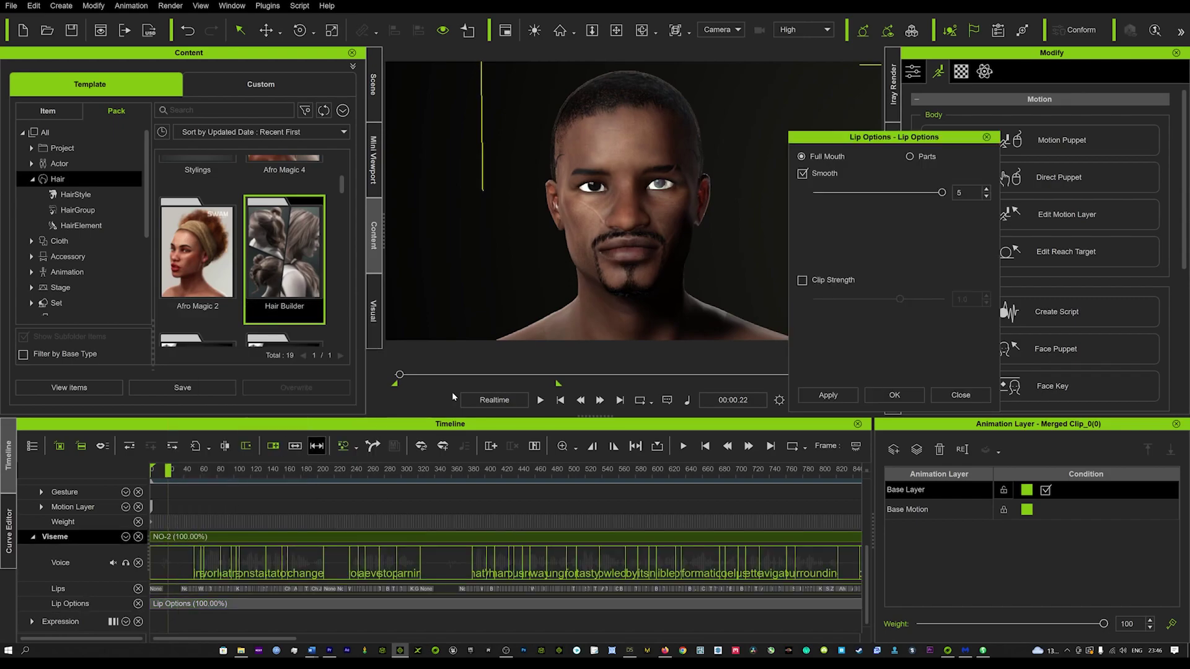
{"action": "left_click", "coordinate": [802, 280]}
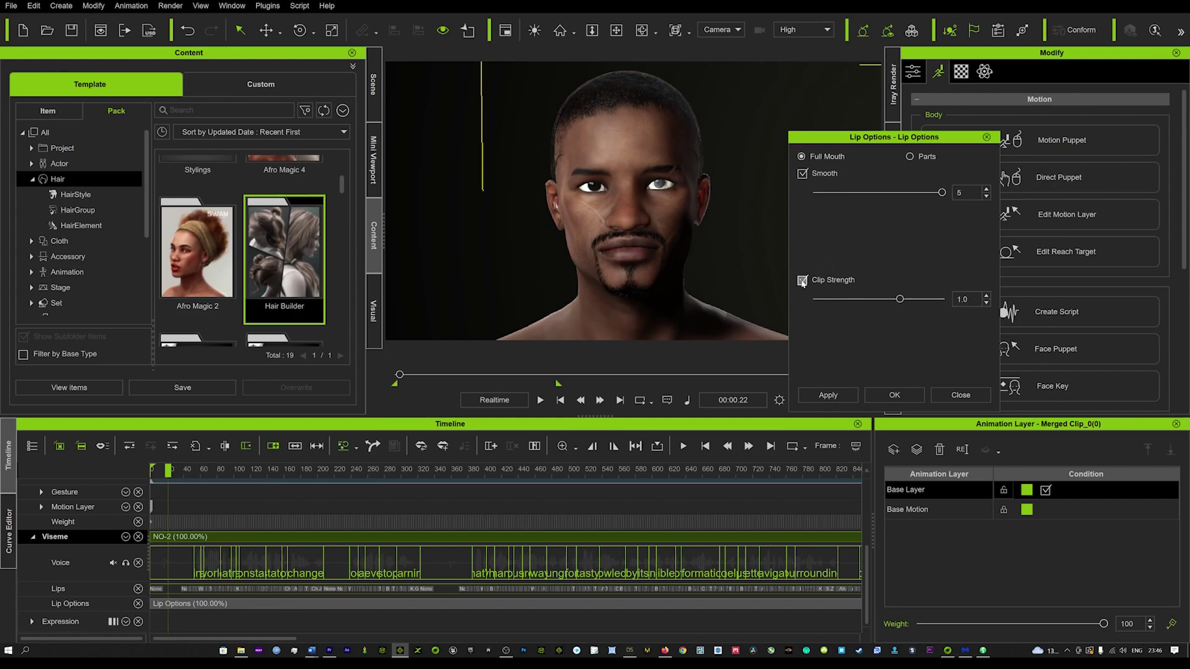
{"action": "left_click_drag", "start_coordinate": [903, 300], "coordinate": [943, 300]}
{"action": "left_click", "coordinate": [827, 394]}
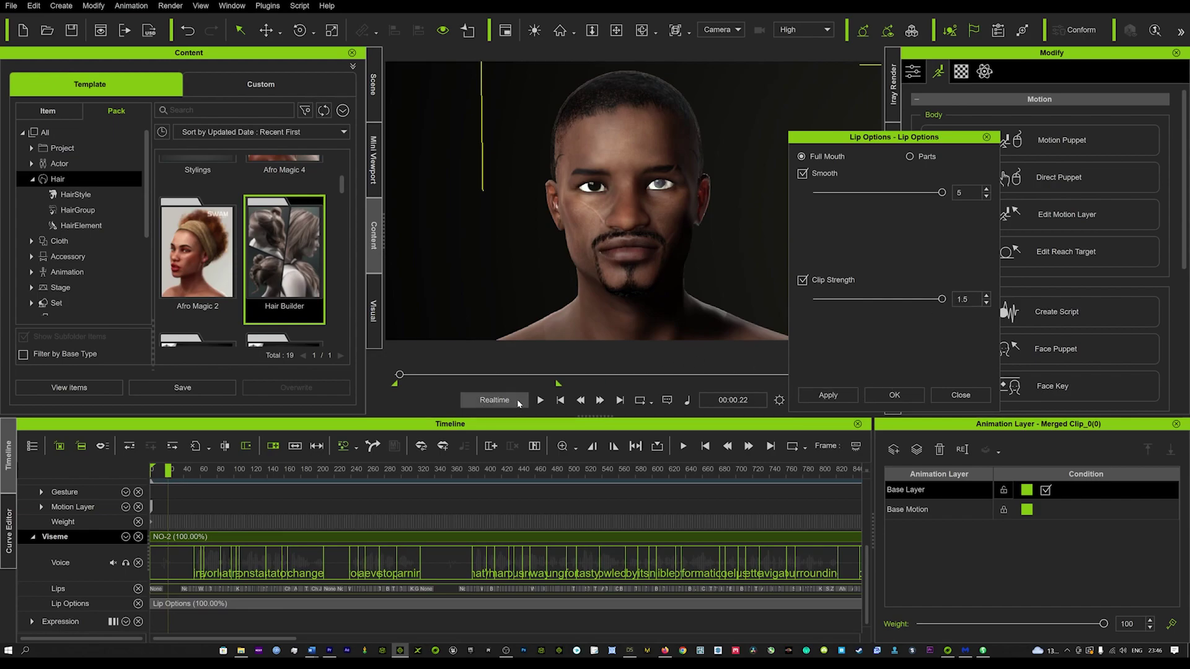
- Preview the stronger lip-sync, then settle on Smooth 3 with strength 1.0 and confirm
{"action": "left_click", "coordinate": [540, 400]}
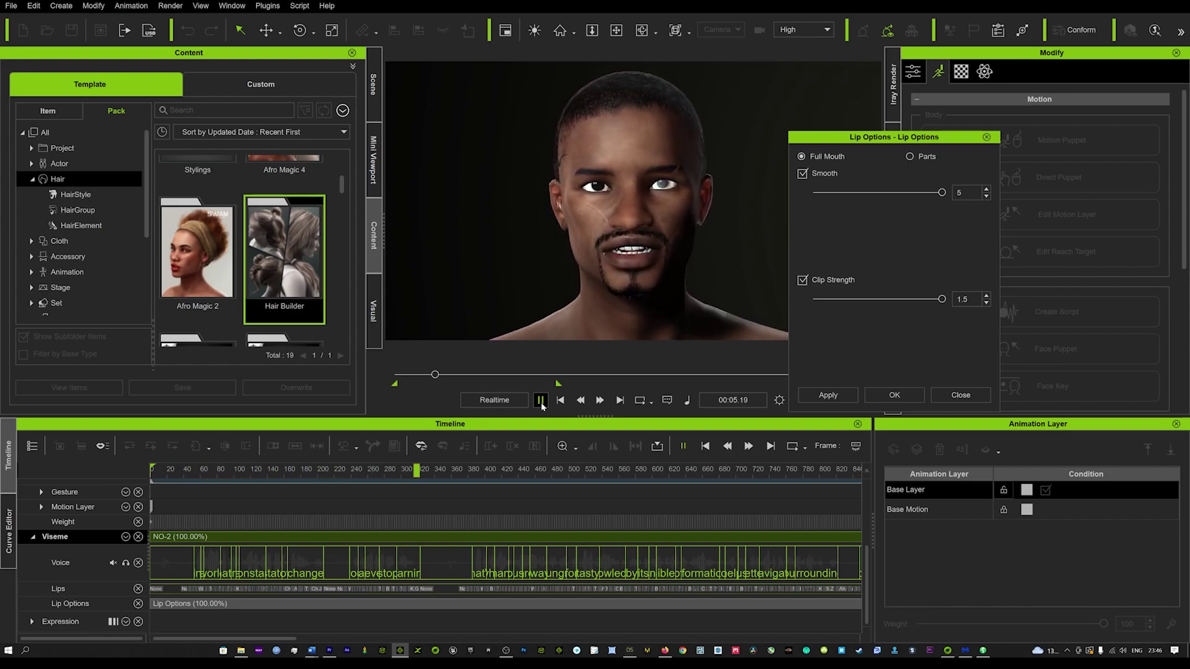
{"action": "left_click", "coordinate": [540, 400]}
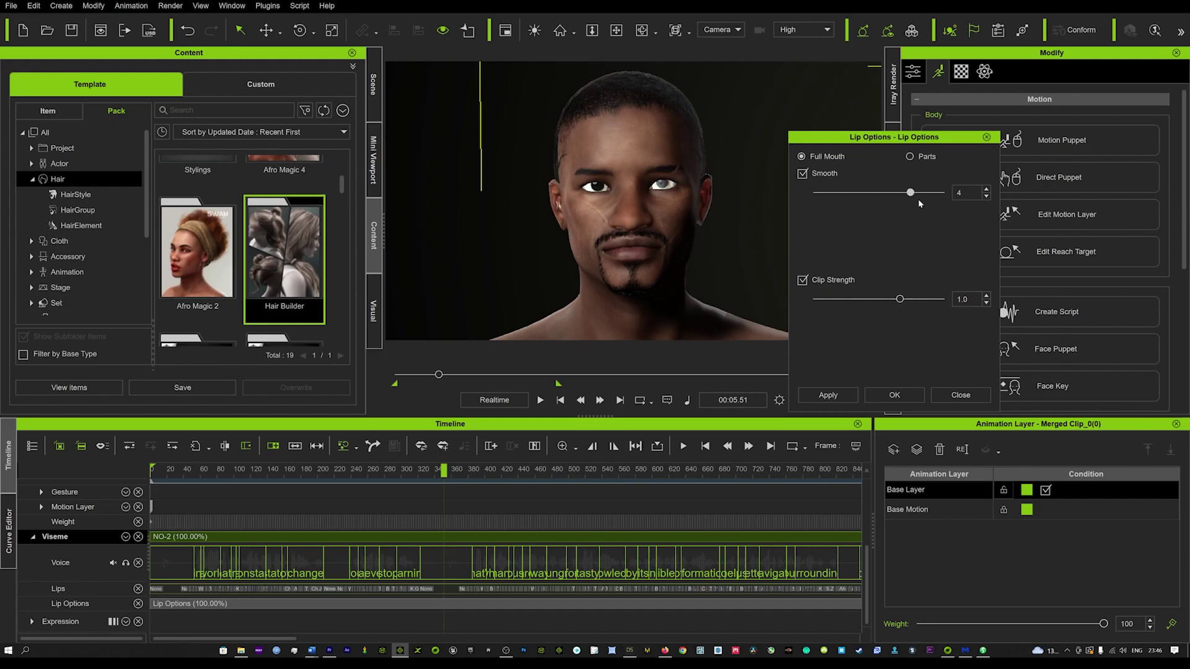
{"action": "left_click", "coordinate": [879, 193]}
{"action": "left_click", "coordinate": [882, 395]}
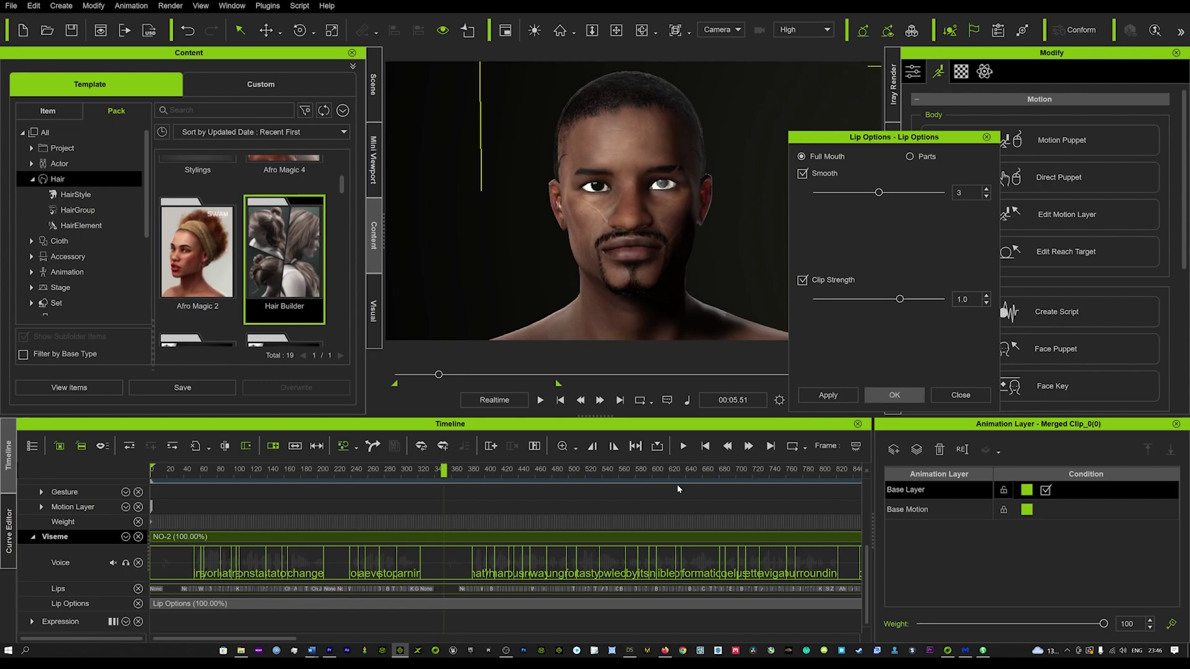
- Apply the Type_Bellowing preset in the Talking Style Editor, preview it, and rewind to the start
{"action": "right_click", "coordinate": [230, 537]}
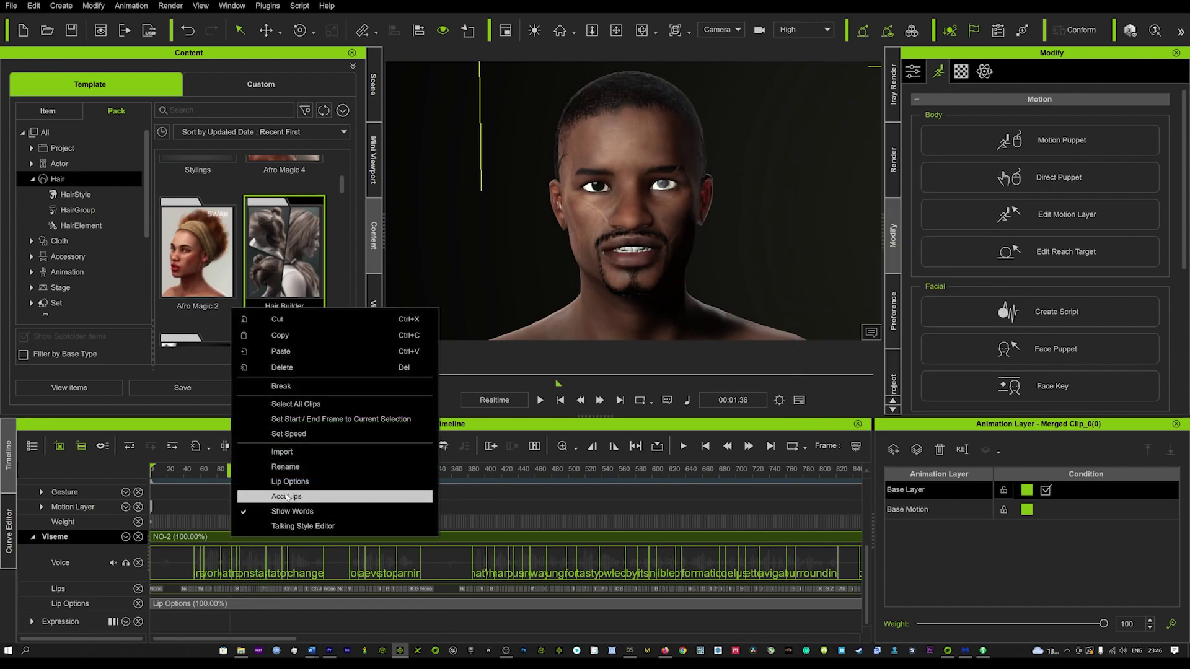
{"action": "left_click", "coordinate": [303, 526]}
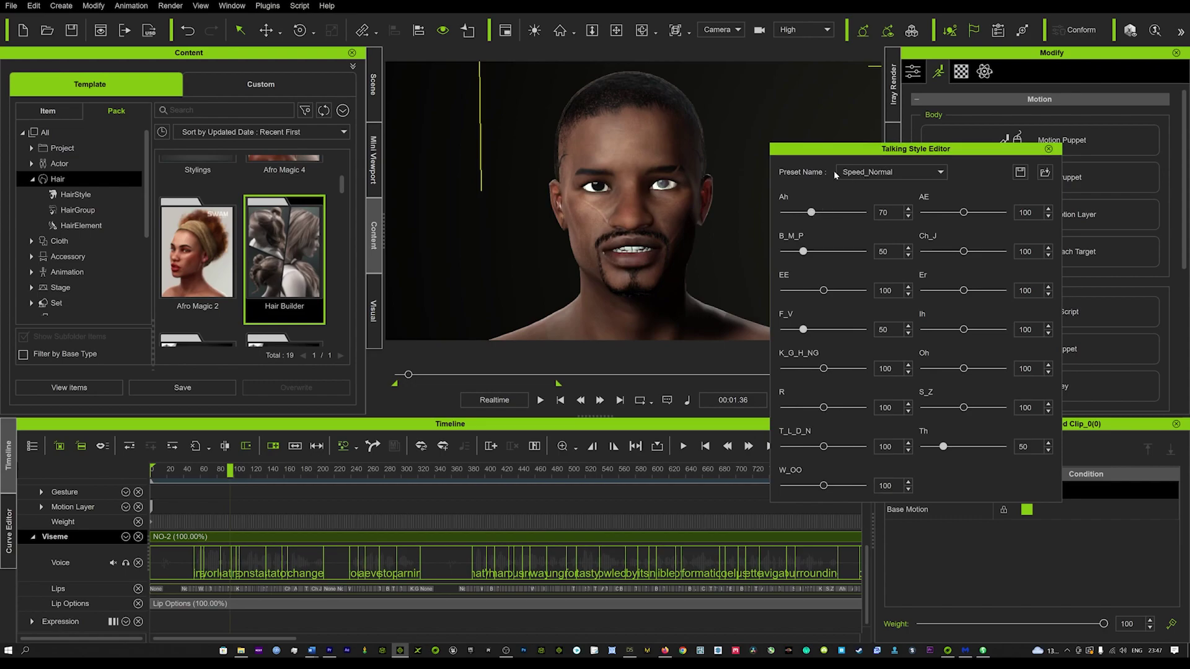
{"action": "left_click", "coordinate": [891, 172]}
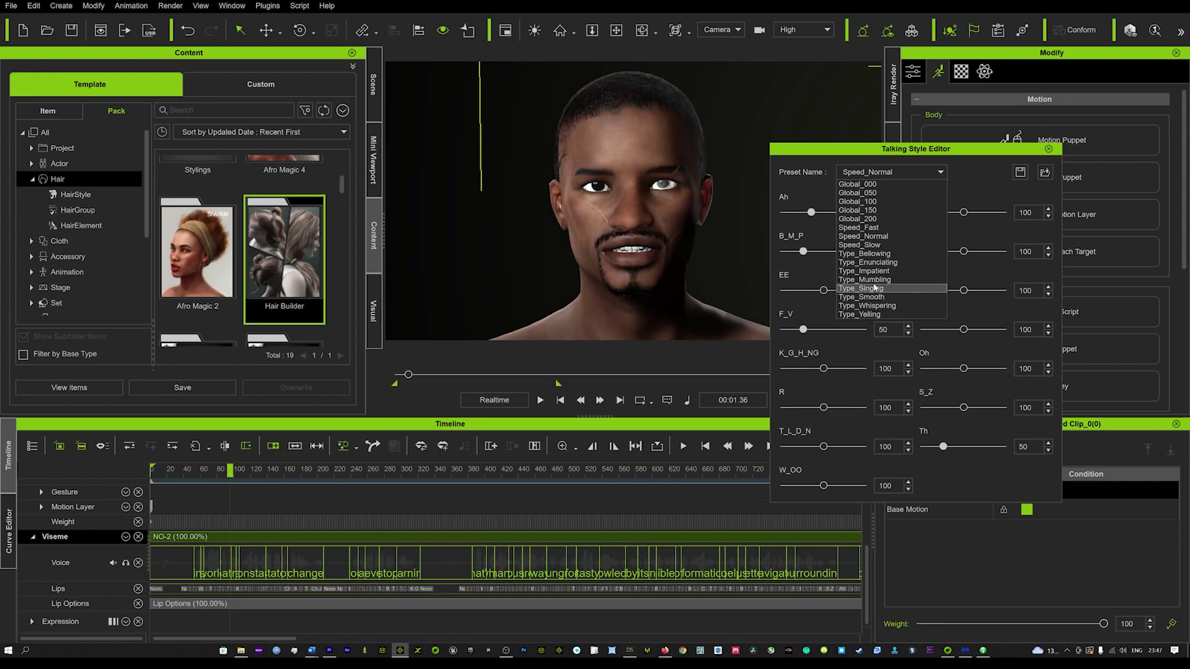
{"action": "left_click", "coordinate": [871, 254]}
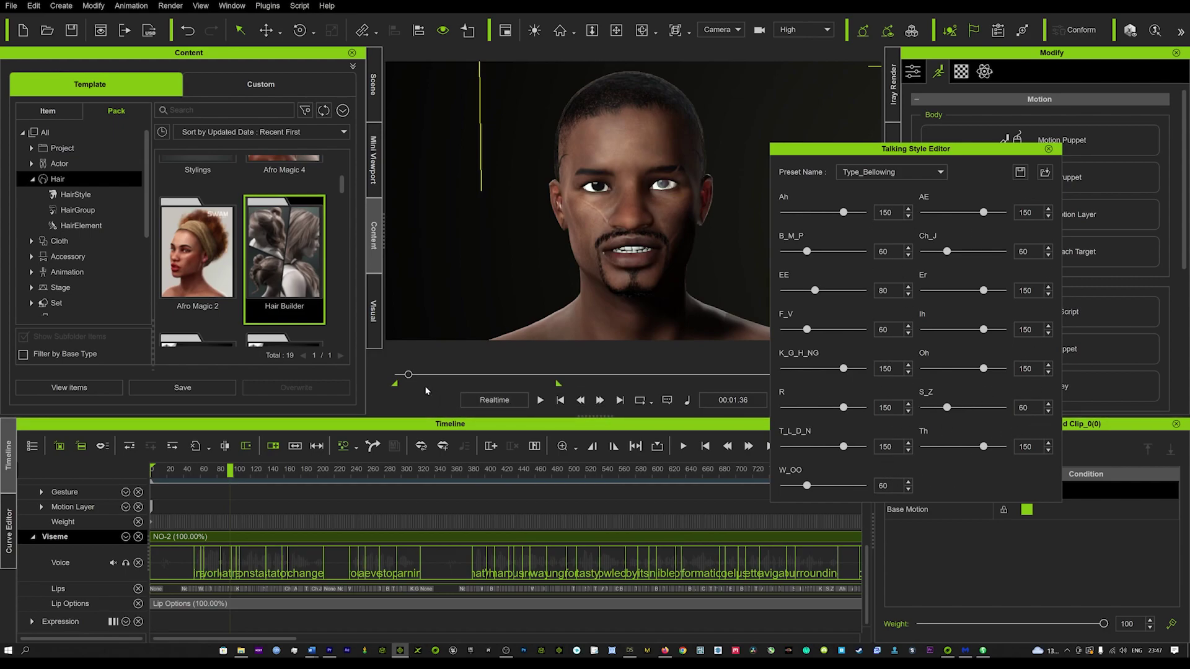
{"action": "key", "text": "space"}
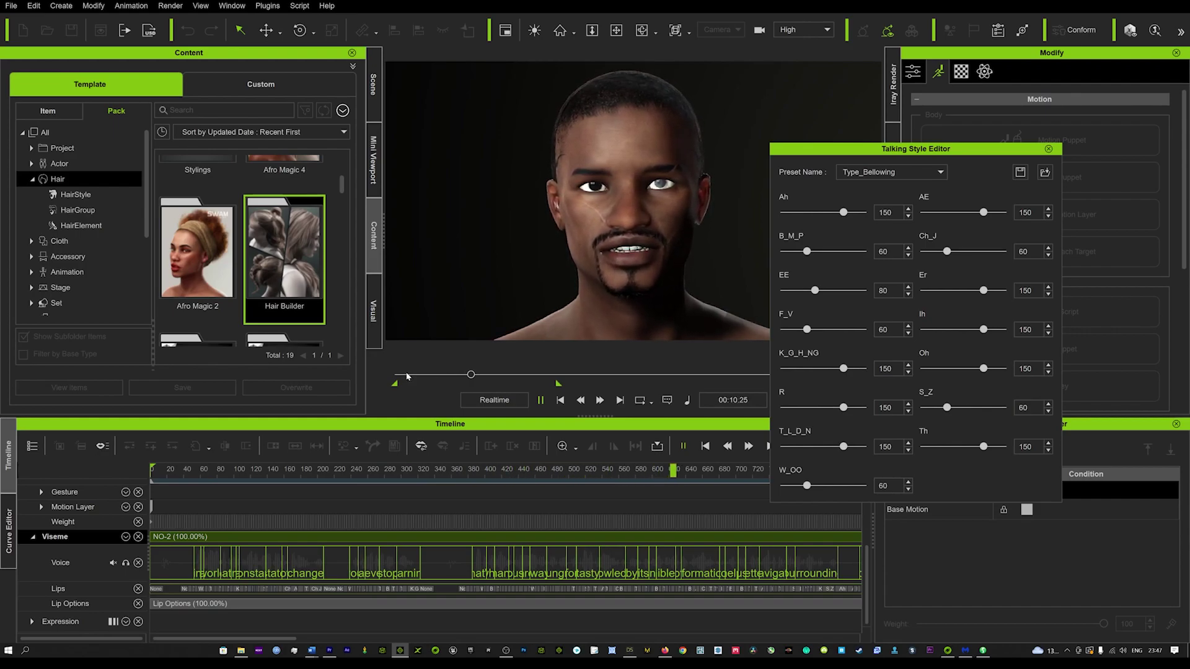
{"action": "key", "text": "space"}
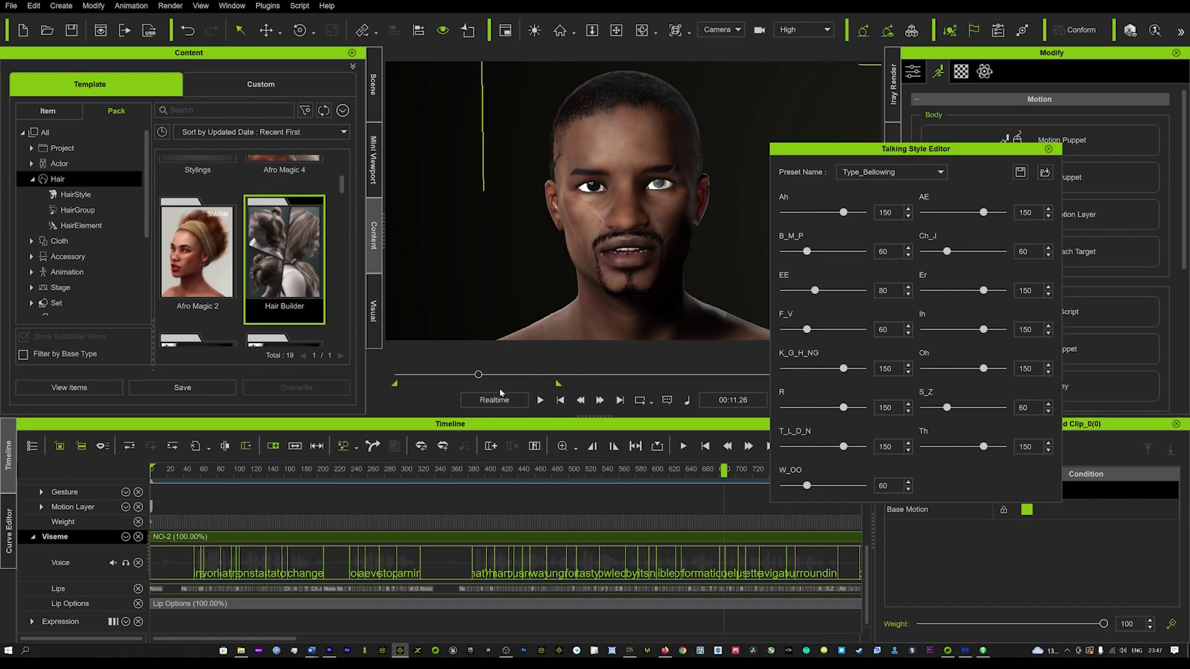
{"action": "left_click", "coordinate": [558, 402]}
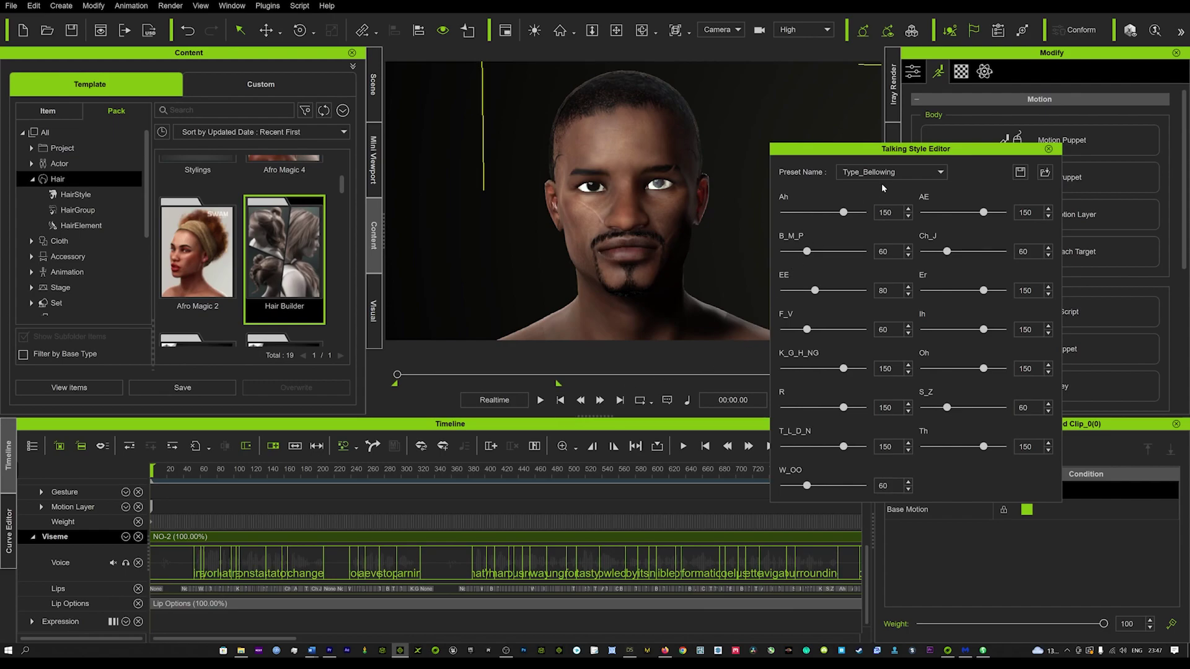
- Try the Type_Whispering talking style preset and preview the animation
{"action": "left_click", "coordinate": [907, 173]}
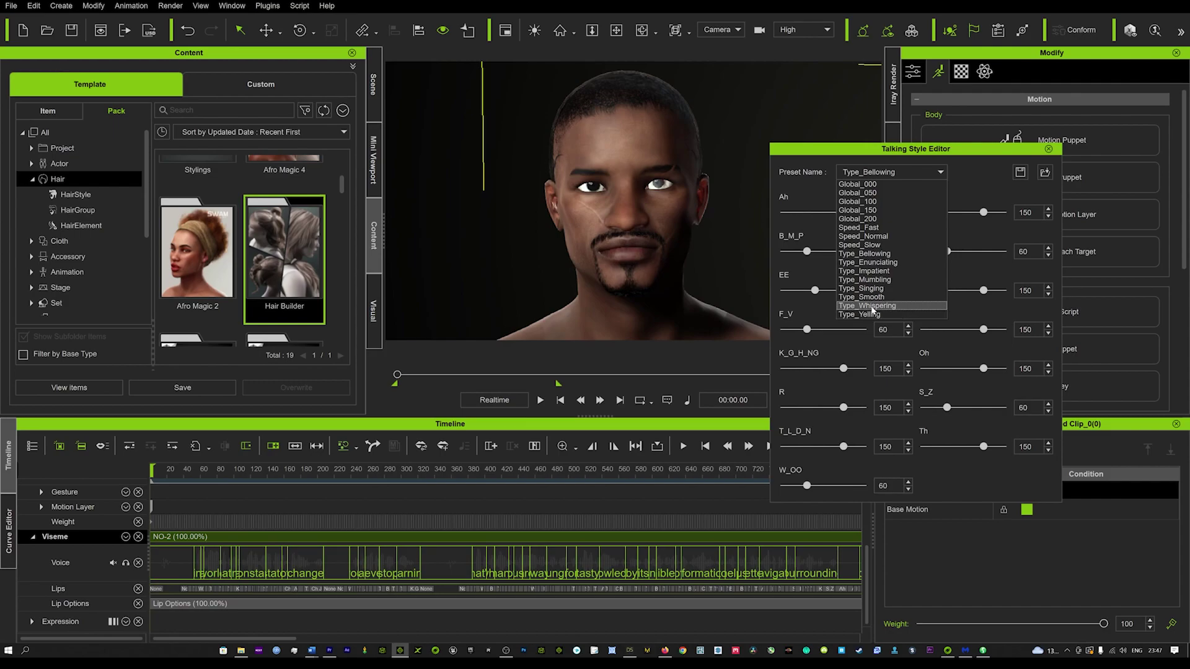
{"action": "left_click", "coordinate": [873, 306]}
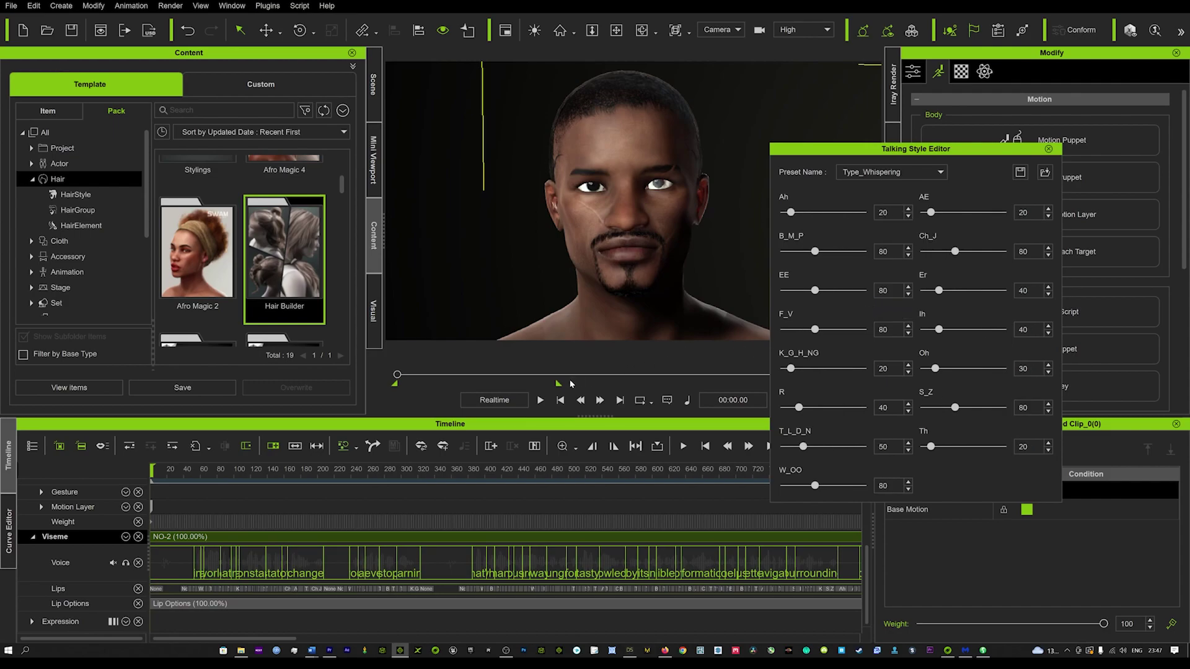
{"action": "left_click", "coordinate": [539, 400]}
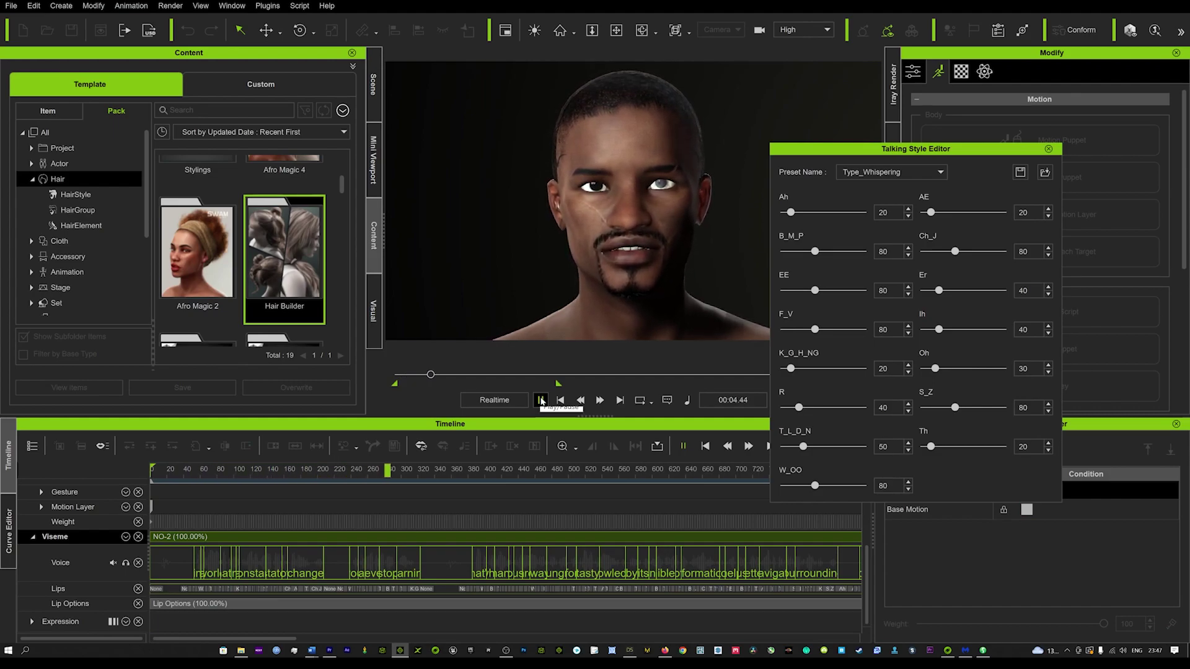
{"action": "left_click", "coordinate": [540, 400]}
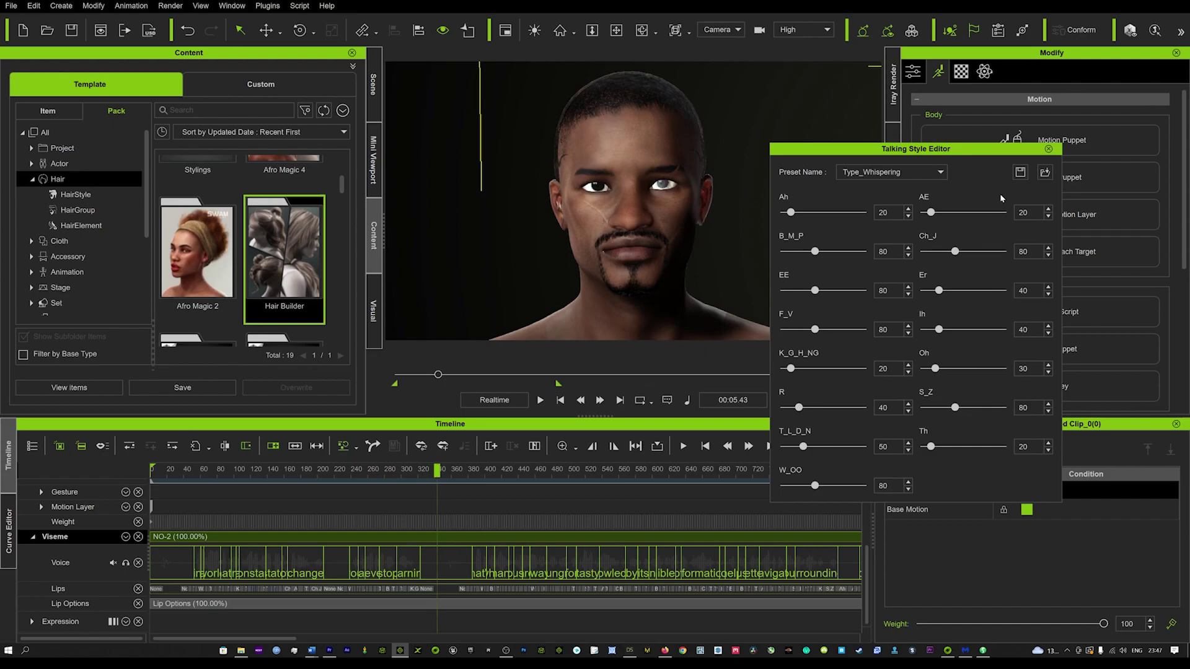
- Switch back to the Speed_Normal preset and close the Talking Style Editor
{"action": "left_click", "coordinate": [917, 175]}
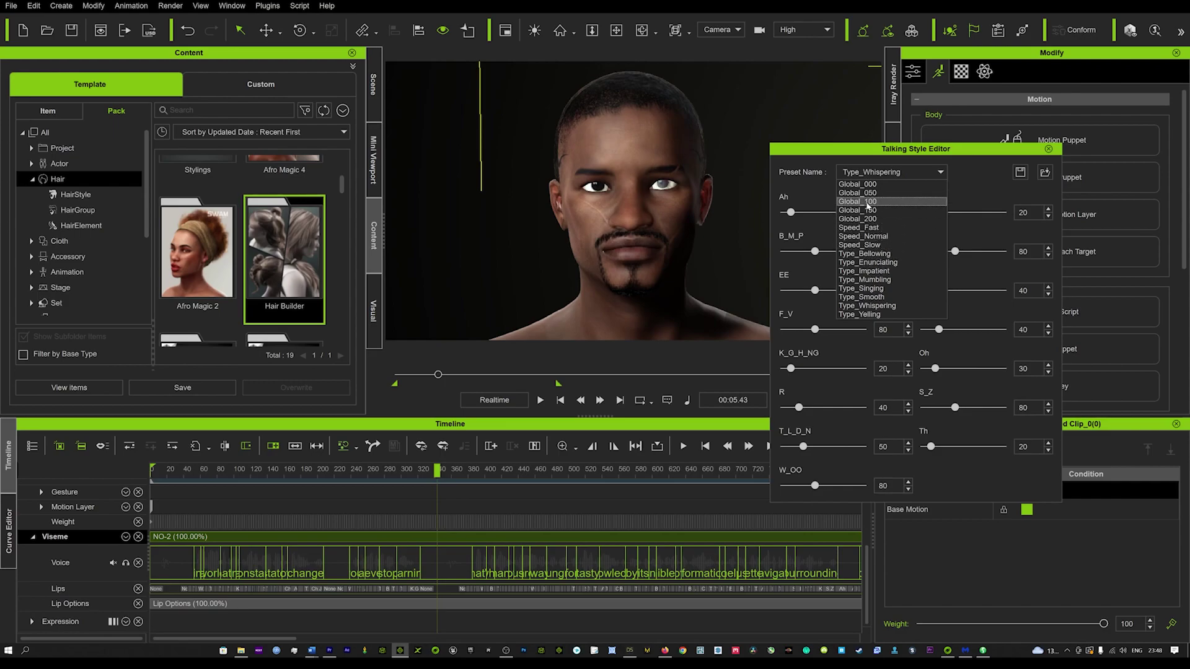
{"action": "left_click", "coordinate": [863, 238]}
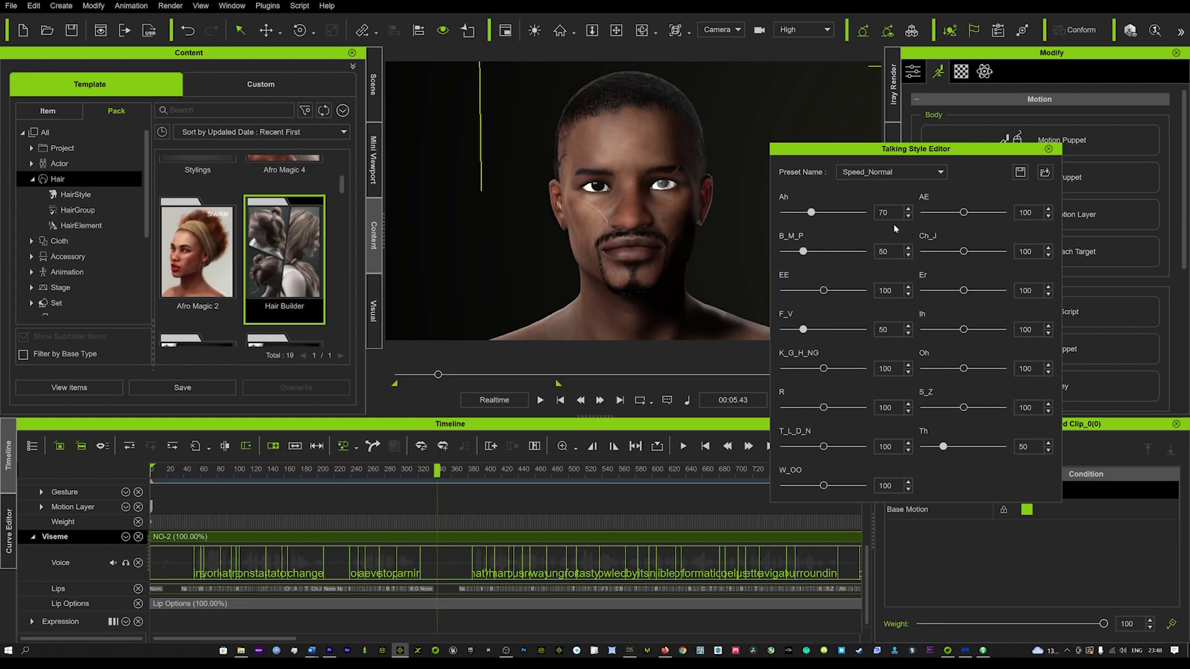
{"action": "left_click", "coordinate": [1048, 149]}
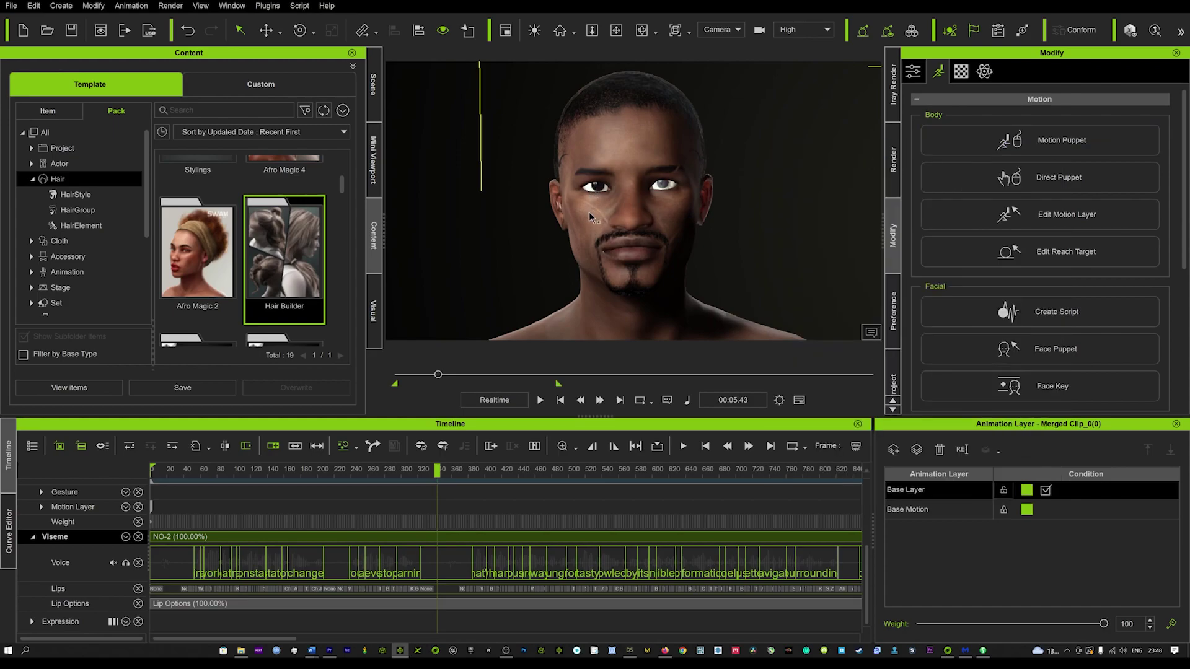